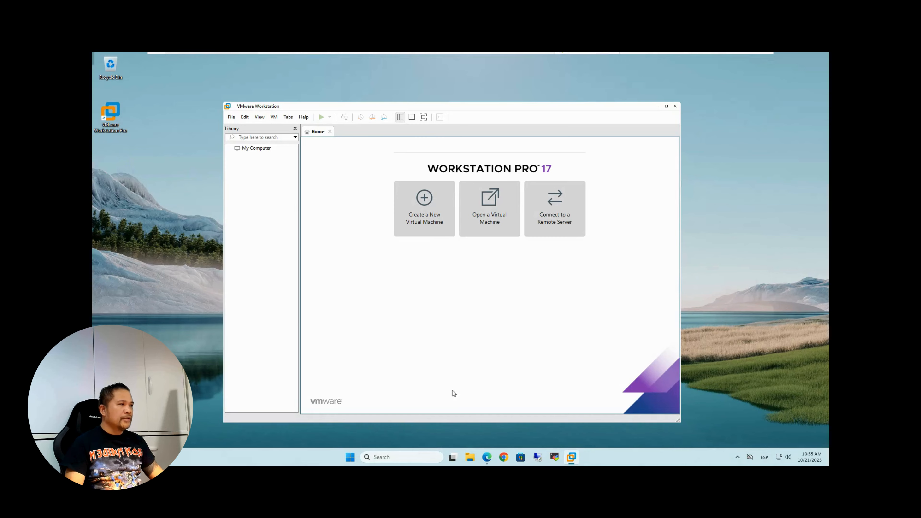
click(486, 457)
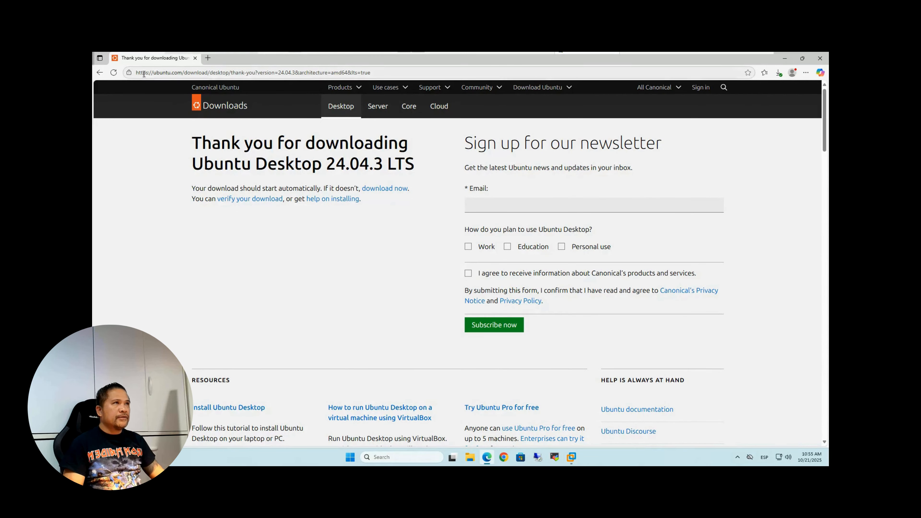
click(180, 72)
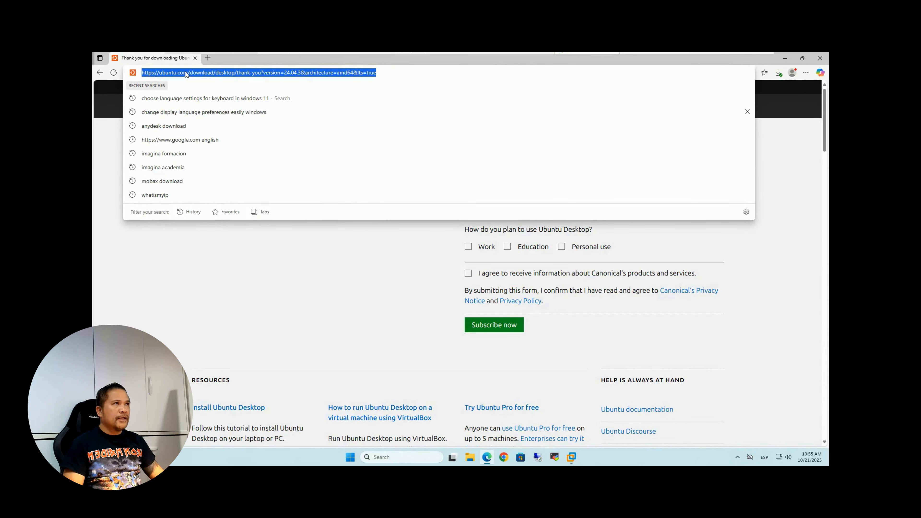
click(187, 73)
drag(187, 73, 270, 73)
drag(391, 71, 454, 70)
key(BackSpace)
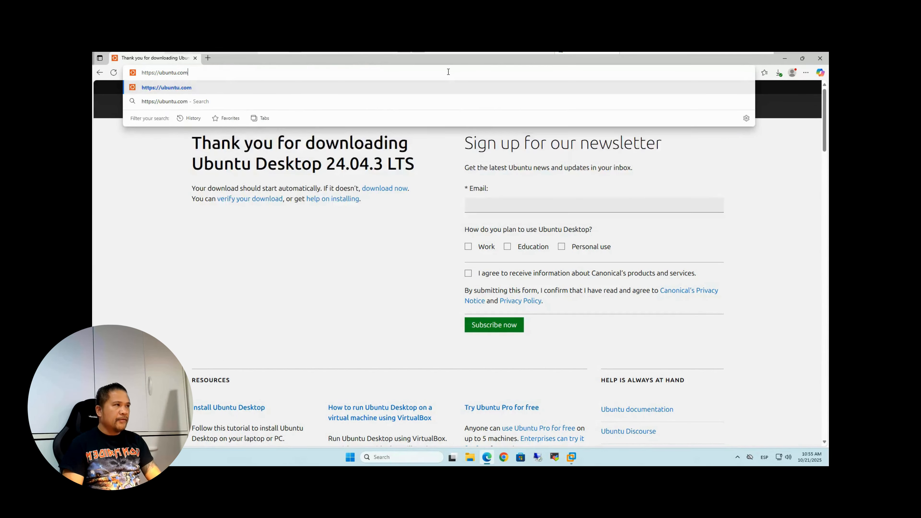
key(Return)
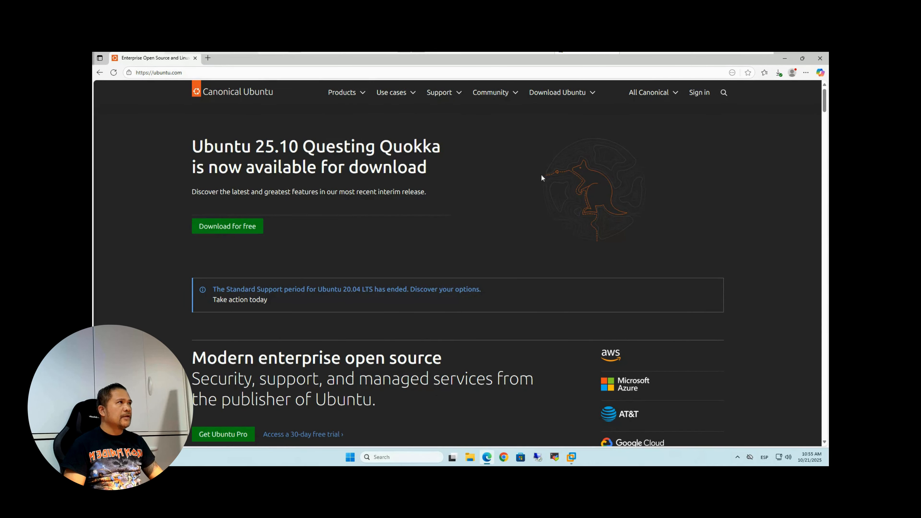
Start downloading Ubuntu Desktop 24.04.3 LTS for Intel or AMD 64-bit architecture from the Ubuntu Desktop download page.
click(584, 92)
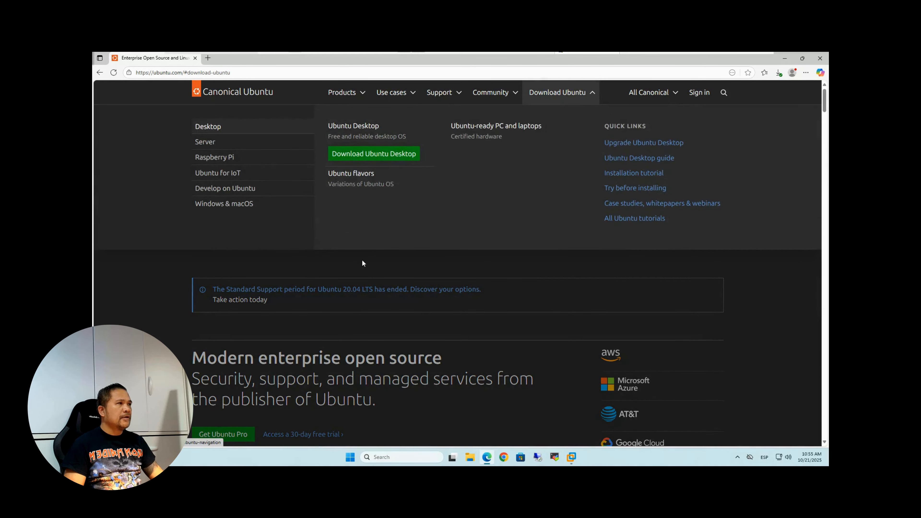
click(387, 156)
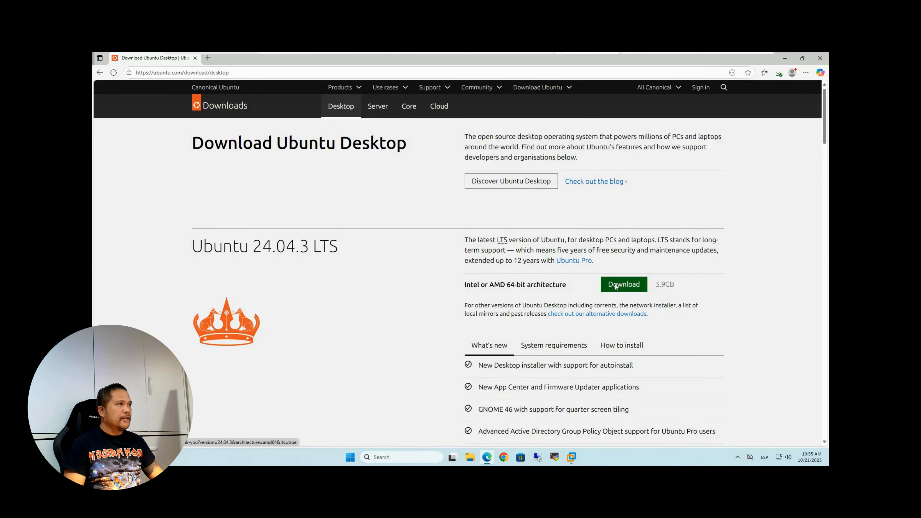
click(609, 286)
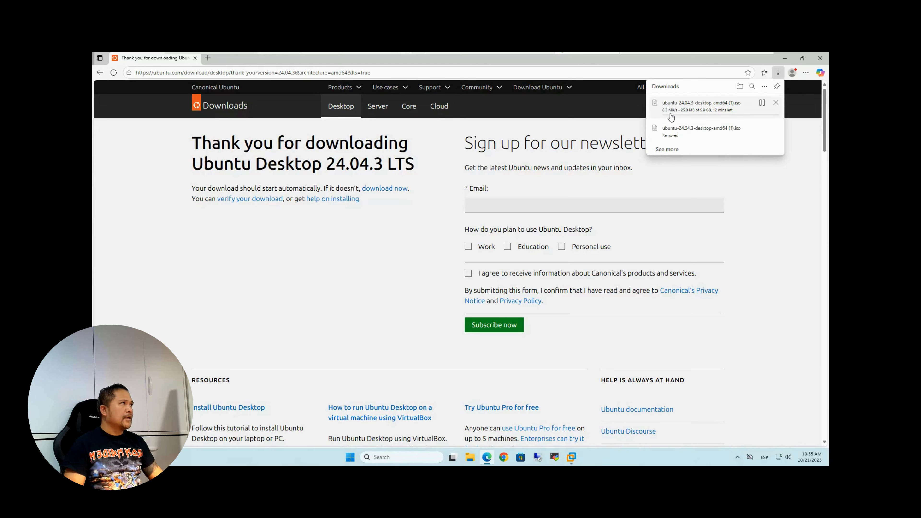
Pause the running Ubuntu ISO download and close the browser, abandoning the download.
mouse_move(707, 119)
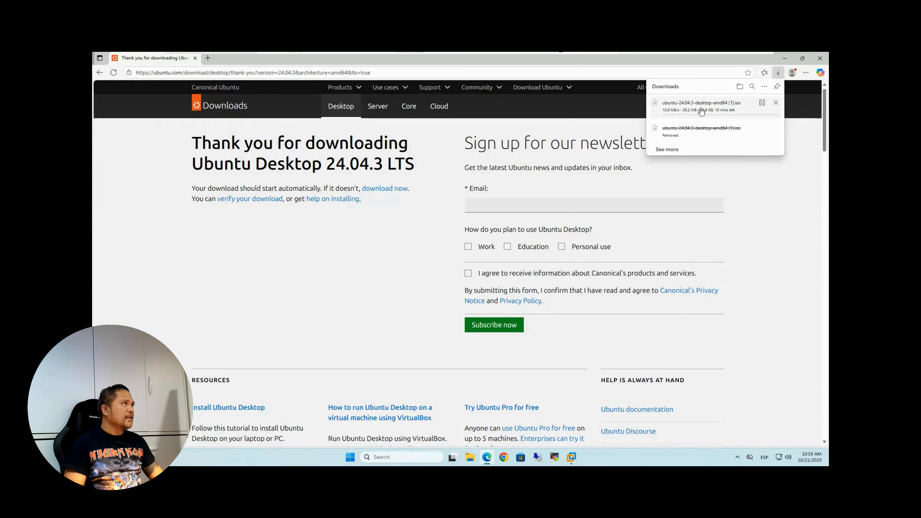
click(762, 103)
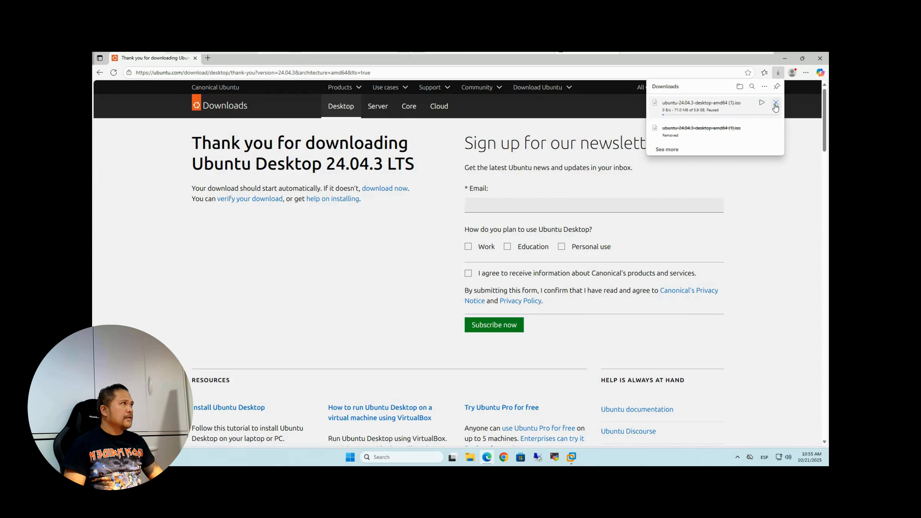
click(815, 63)
click(524, 117)
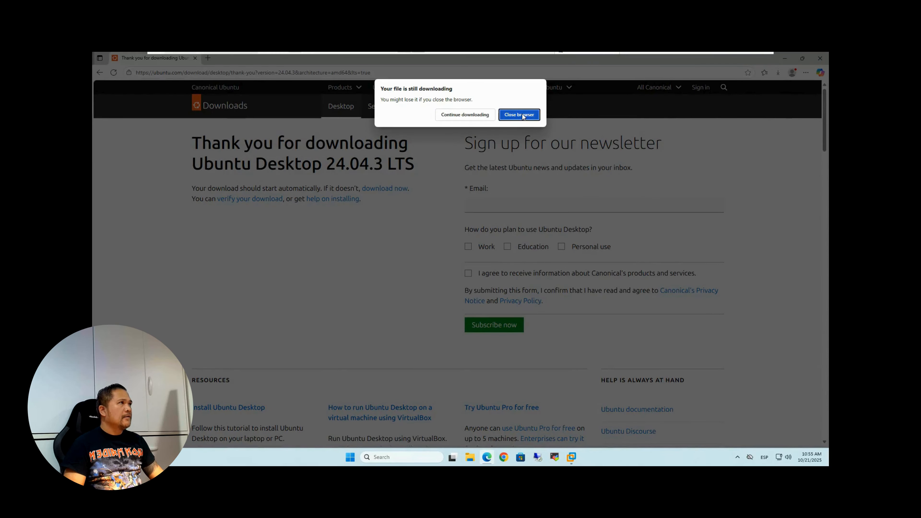
Switch to File Explorer and locate ubuntu-24.04.3-desktop-amd64.iso in the Downloads folder.
click(470, 458)
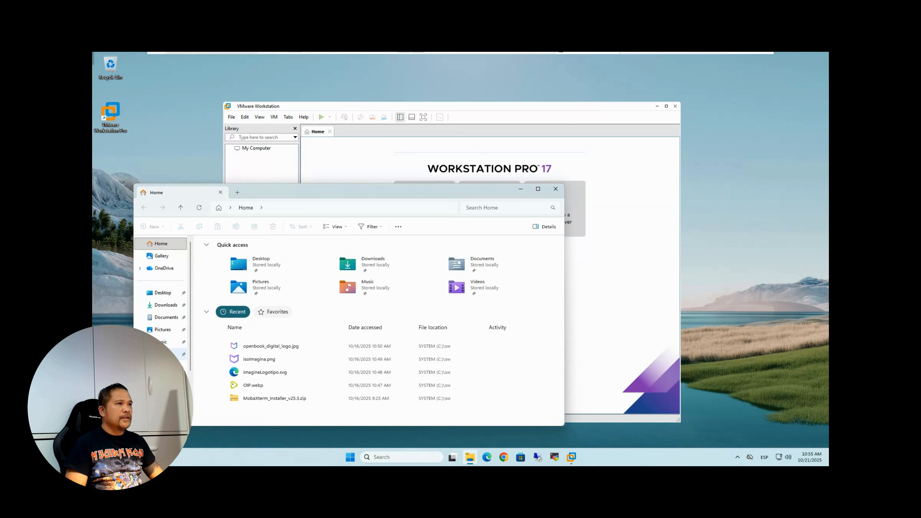
click(165, 305)
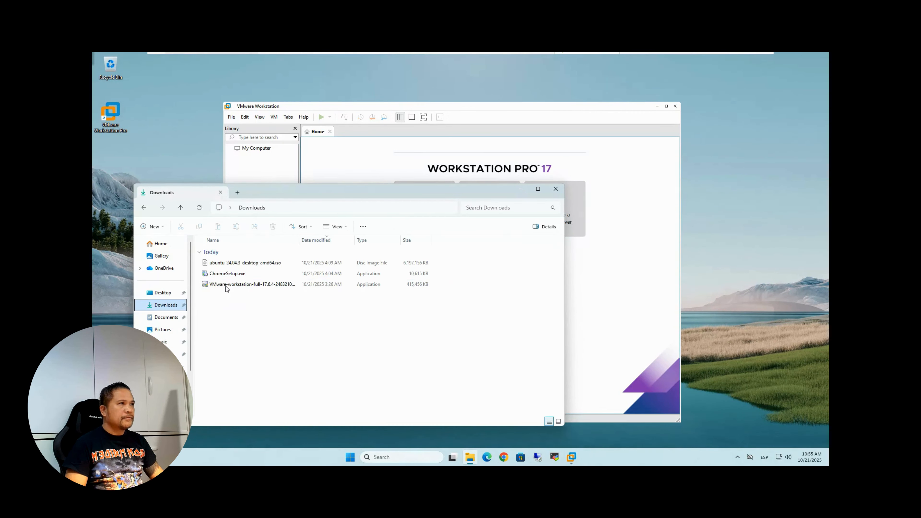
click(262, 264)
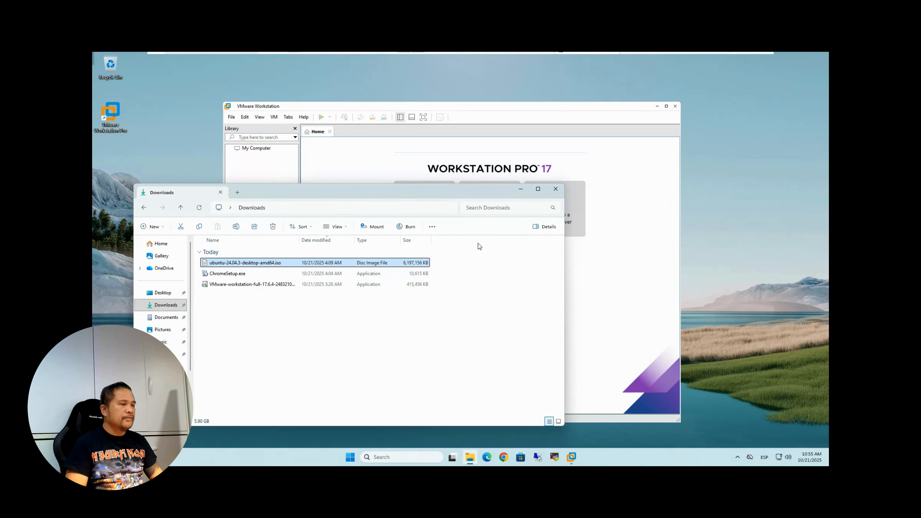
Switch to VMware Workstation and start a new virtual machine with the Typical (recommended) configuration.
click(604, 267)
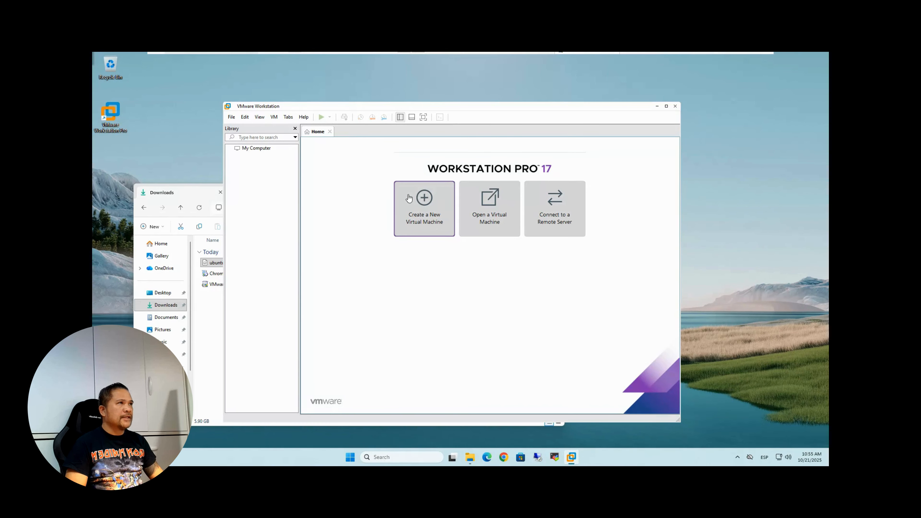
click(232, 117)
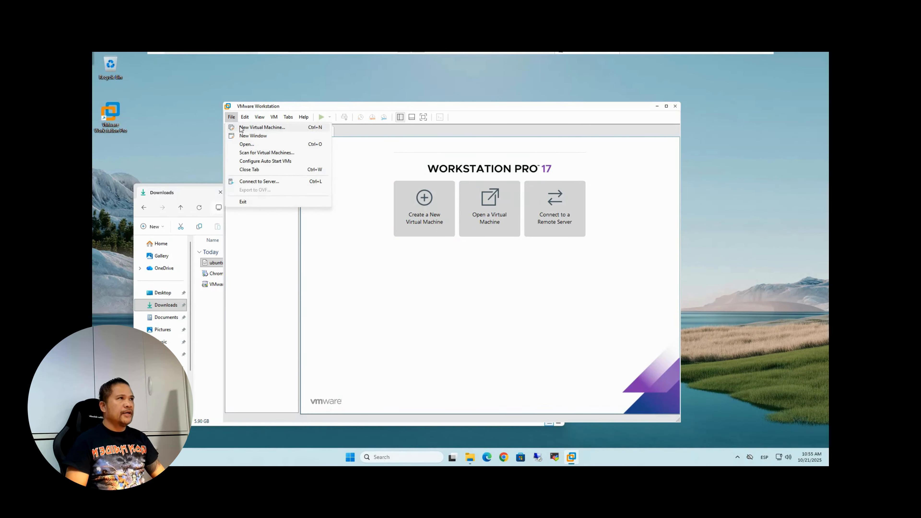
click(262, 126)
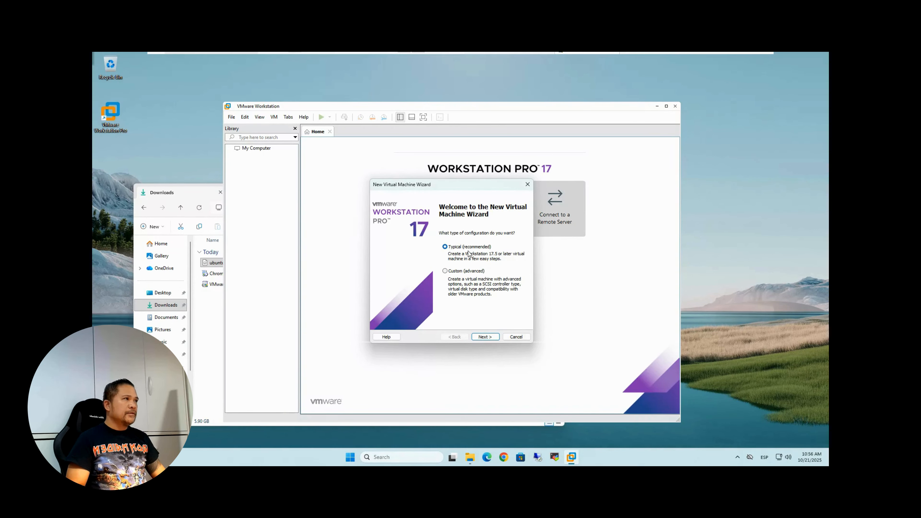
click(488, 337)
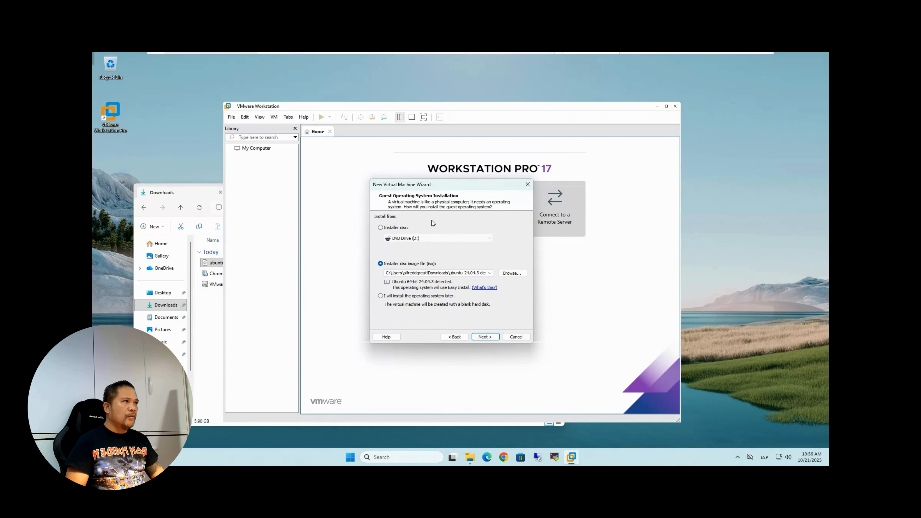
Try the installer disc and install-later options for the guest operating system, ending back on the installer disc image file.
click(395, 229)
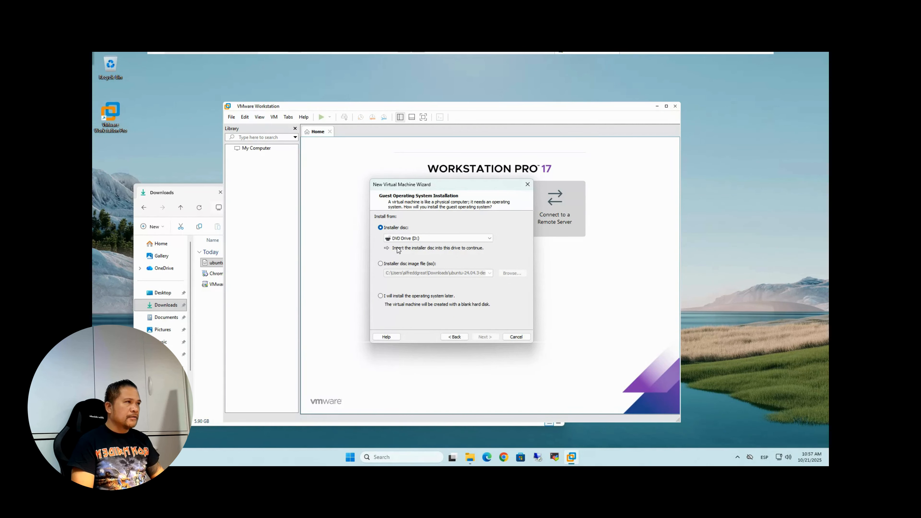
click(384, 264)
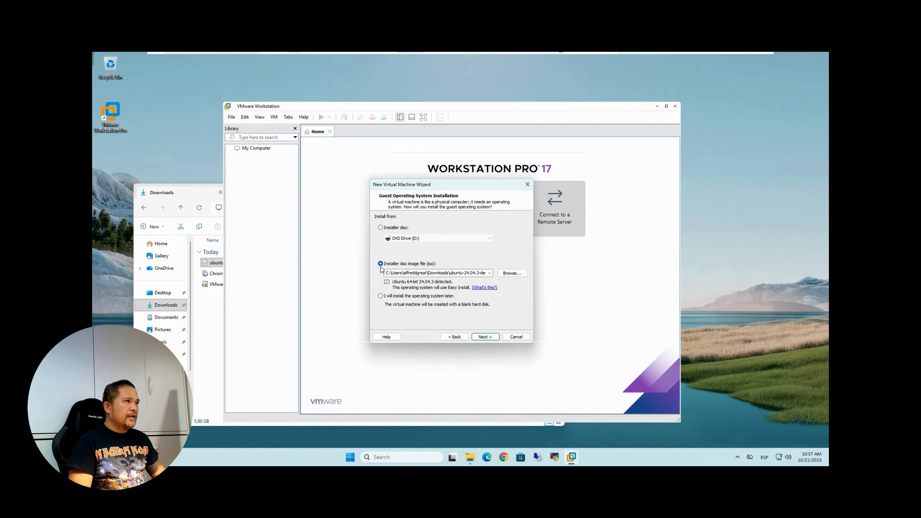
click(380, 296)
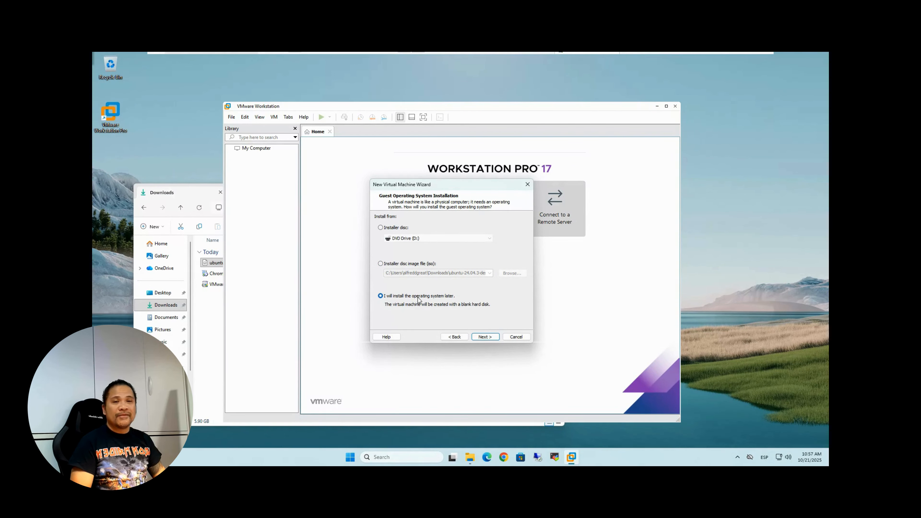
click(381, 264)
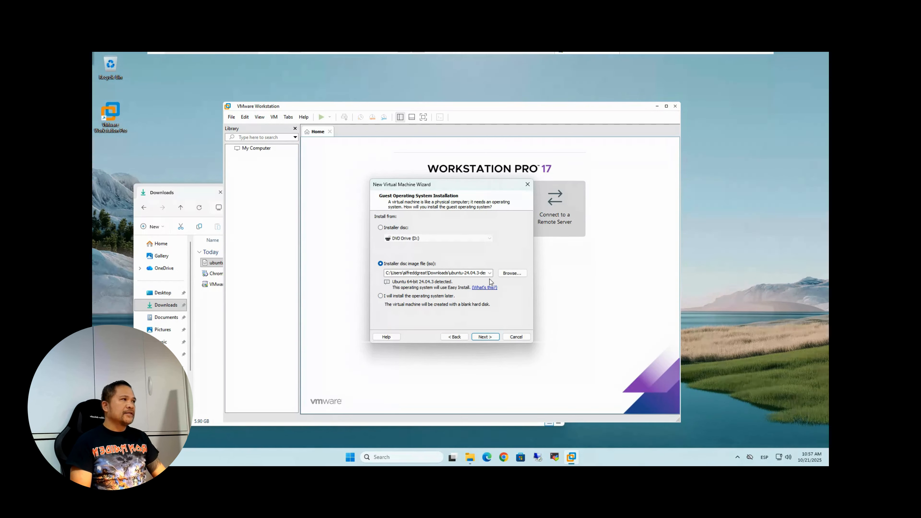
Use ubuntu-24.04.3-desktop-amd64.iso from Downloads as the installer disc image and continue to the Easy Install information.
click(511, 273)
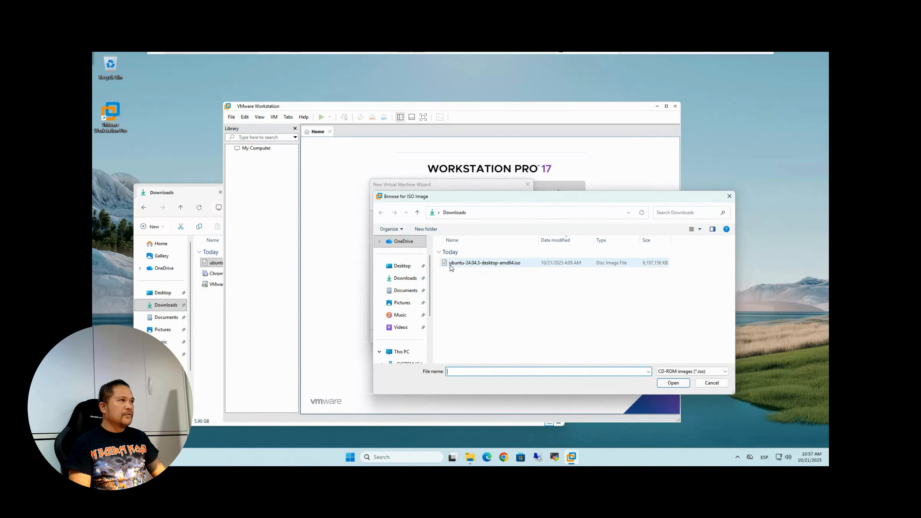
click(451, 266)
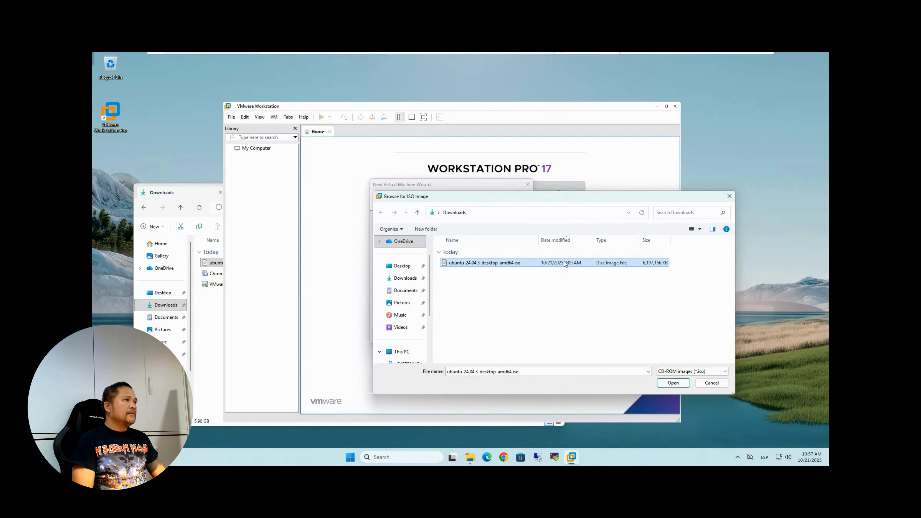
click(673, 383)
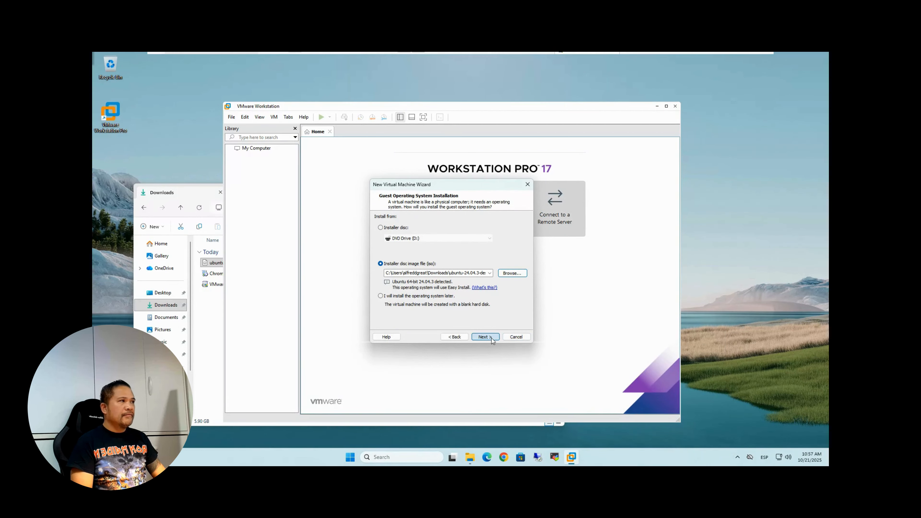
click(484, 336)
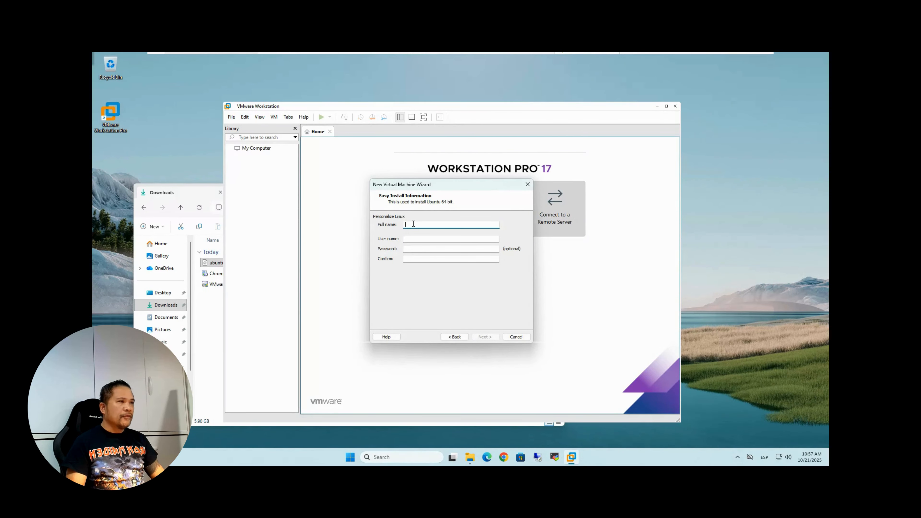
Fill in the Linux account's full name, user name, password and password confirmation, and continue to the virtual machine naming page.
text(lfreddg)
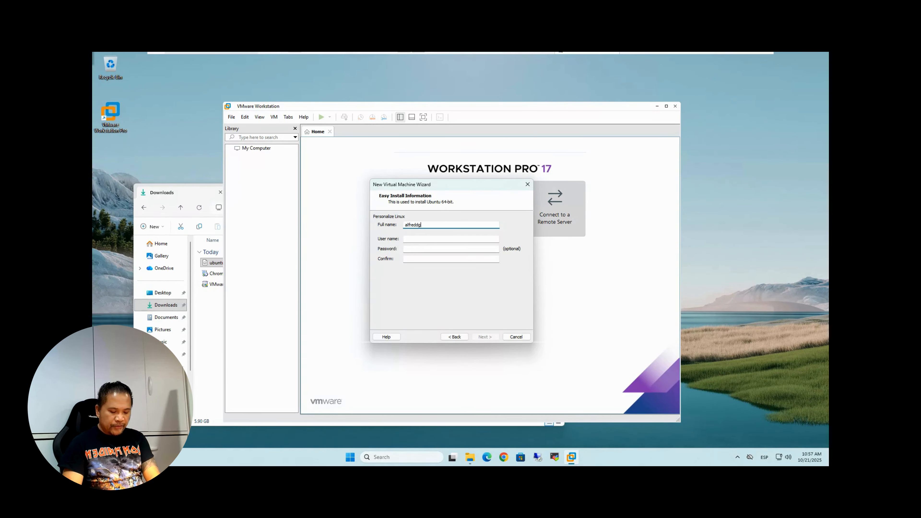
text(reat)
key(Tab)
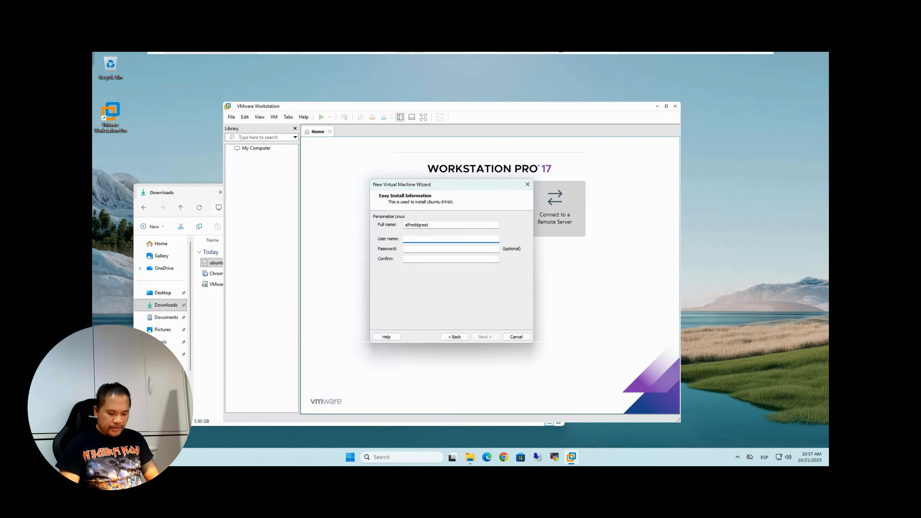
text(alfreddgreat)
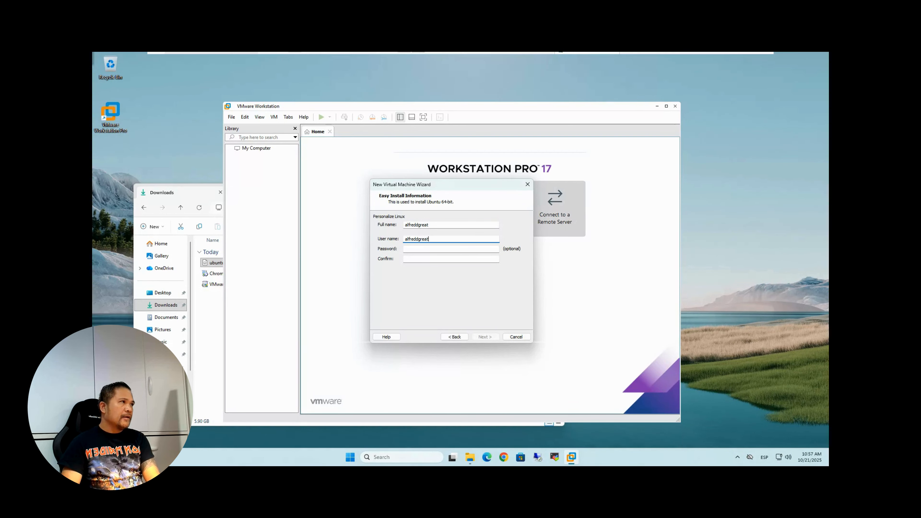
key(Tab)
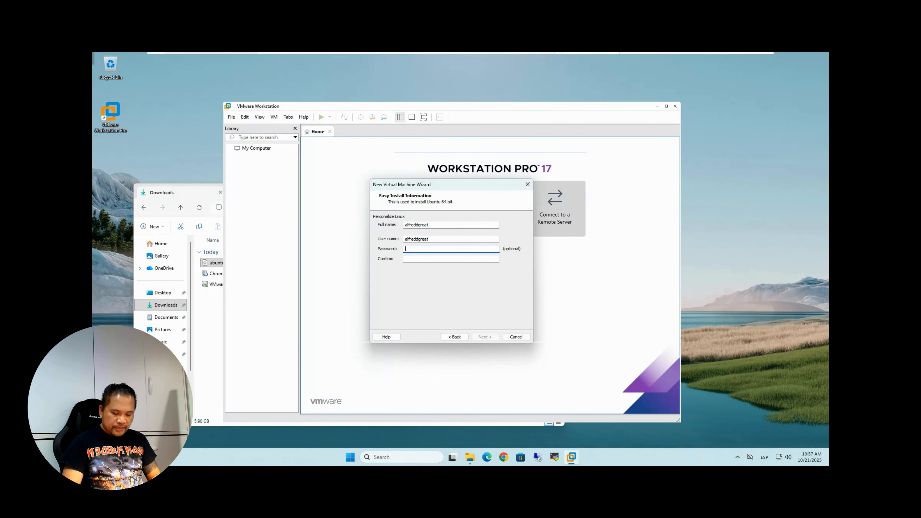
text(••••••••)
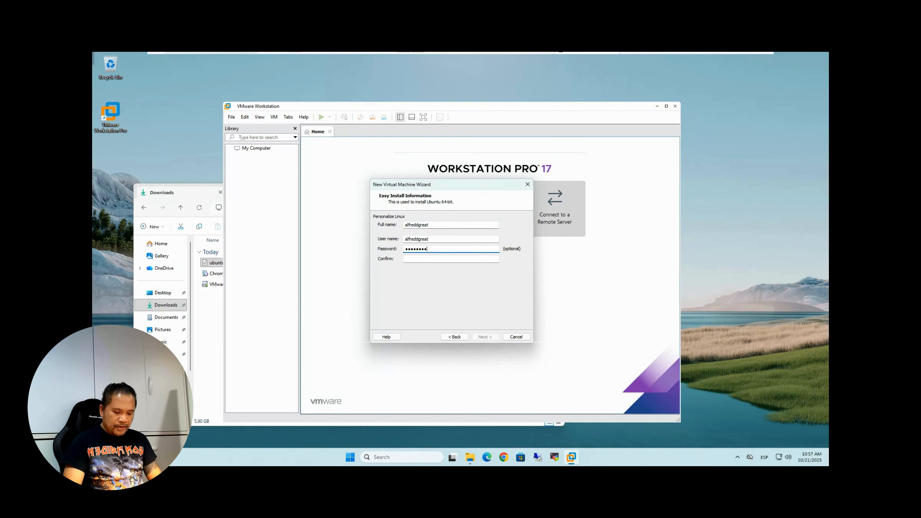
key(Tab)
text(•••••)
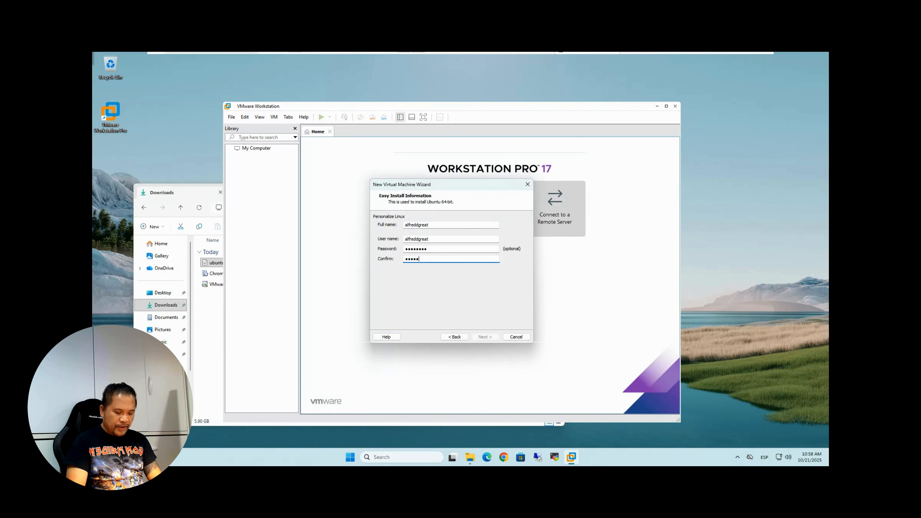
text(•••)
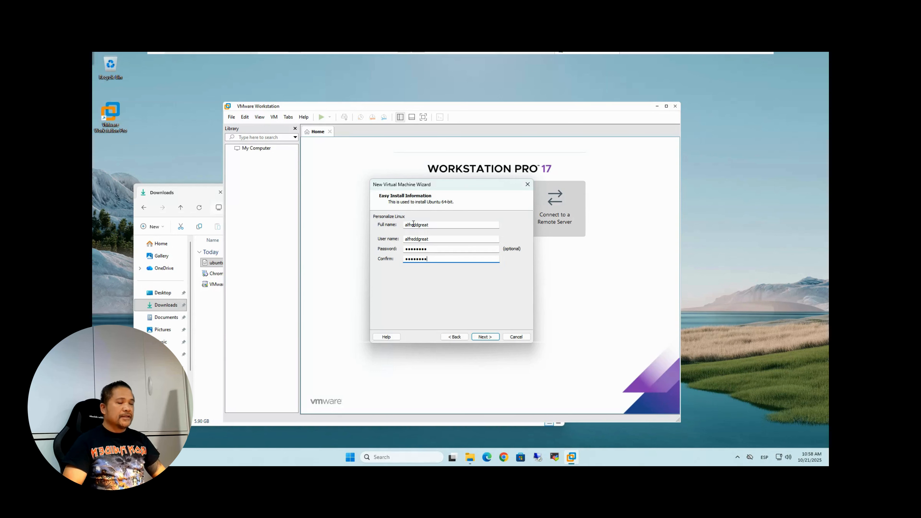
click(484, 337)
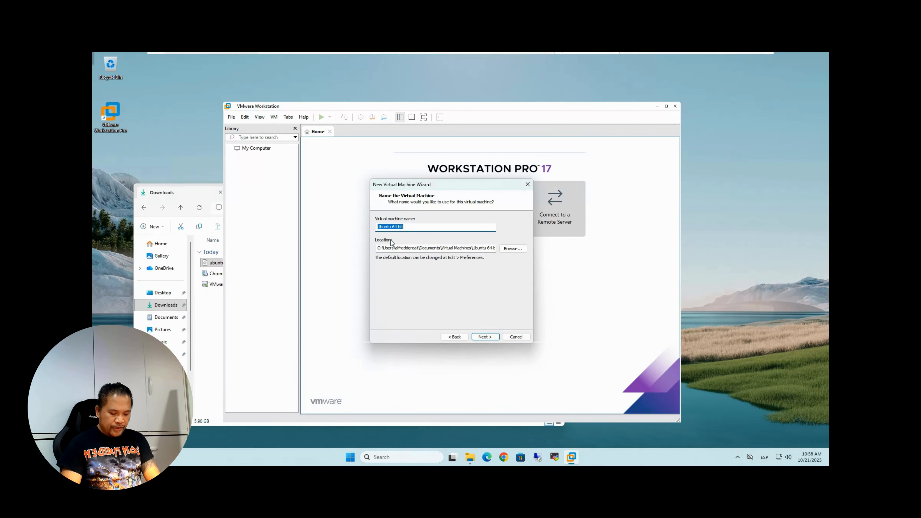
Name the virtual machine Ubuntu Linux.
text(Ubuntu )
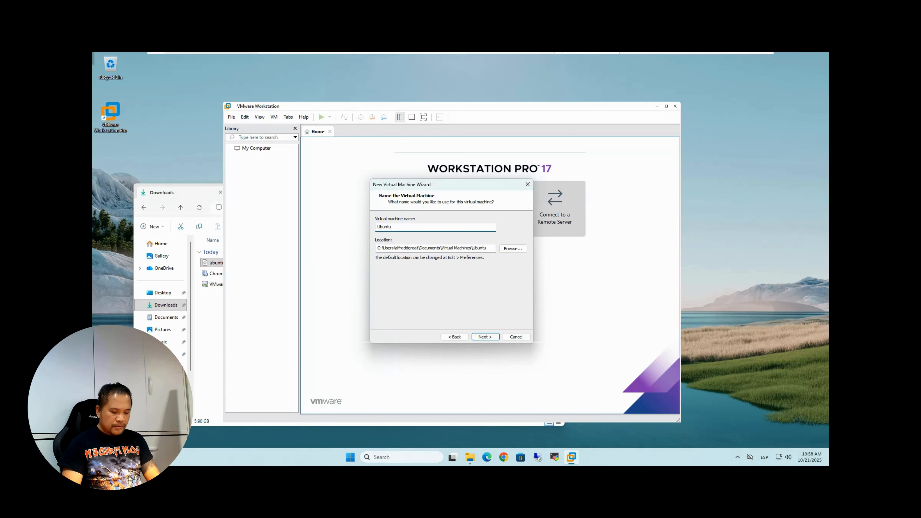
text(Linux)
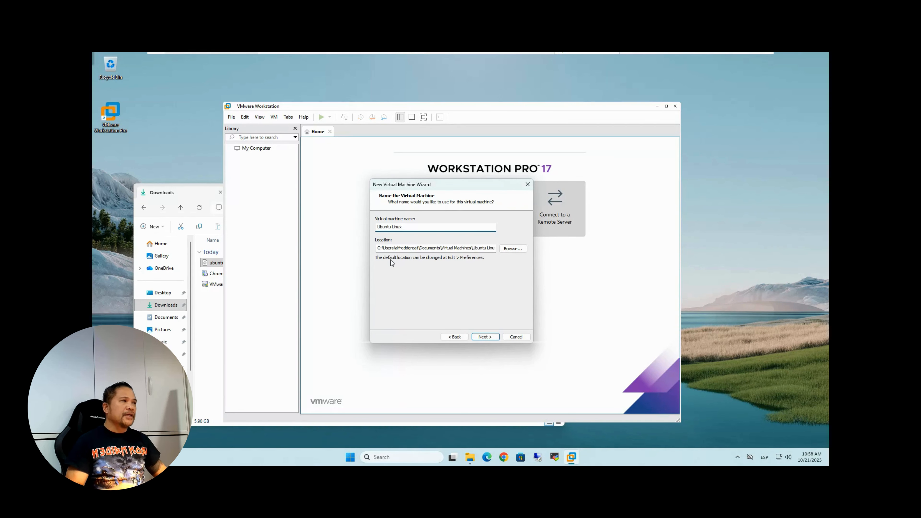
Create a new folder named Ubuntu Linux on the DATA (E:) drive while choosing the virtual machine's location.
click(513, 249)
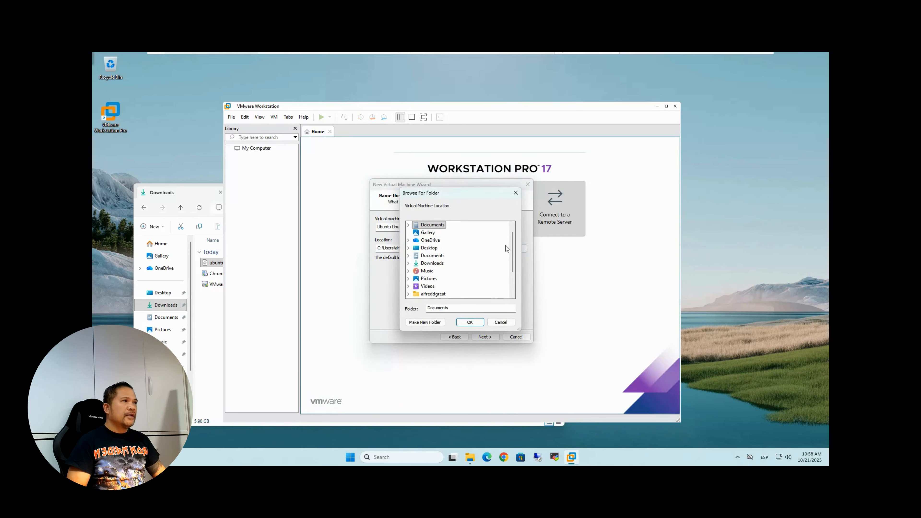
scroll(439, 291, down, 1)
click(430, 293)
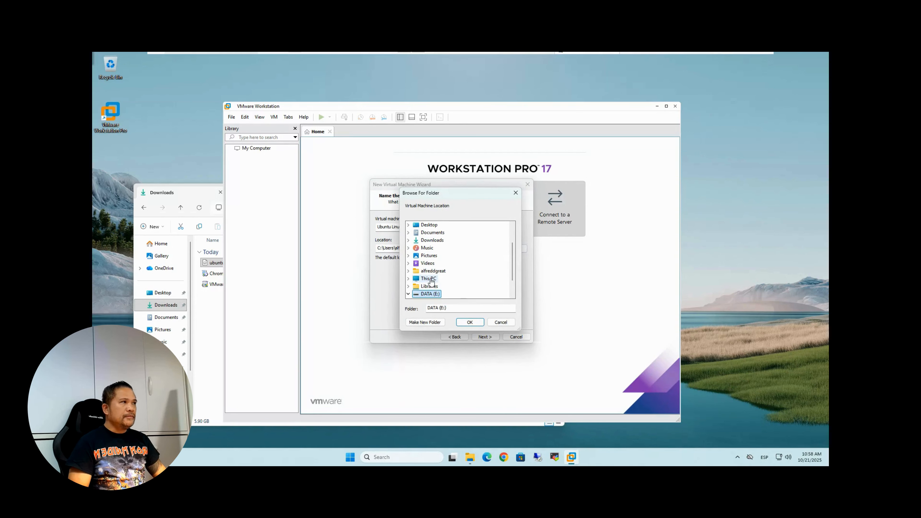
scroll(457, 276, down, 1)
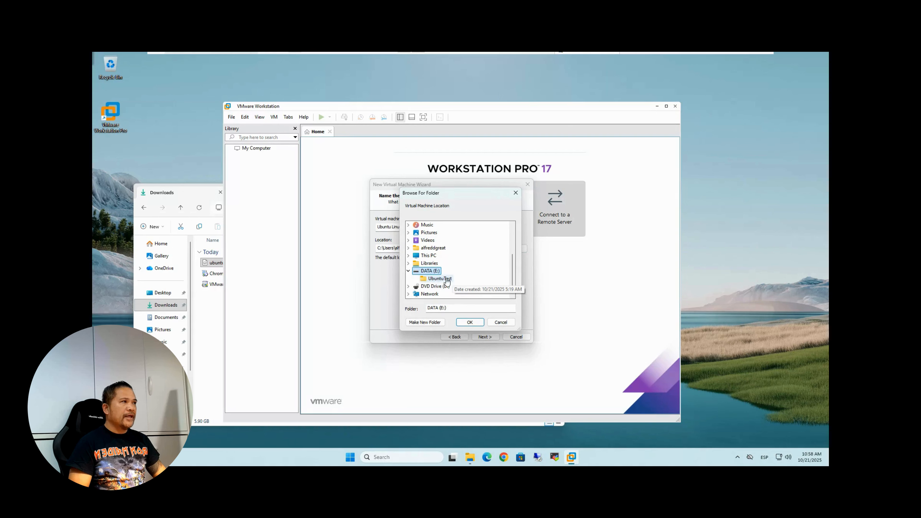
click(425, 322)
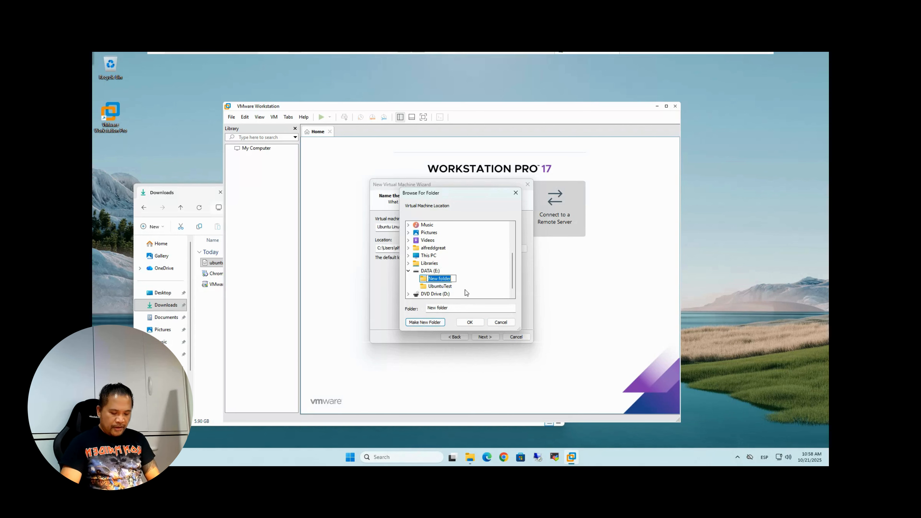
text(Ubuntu)
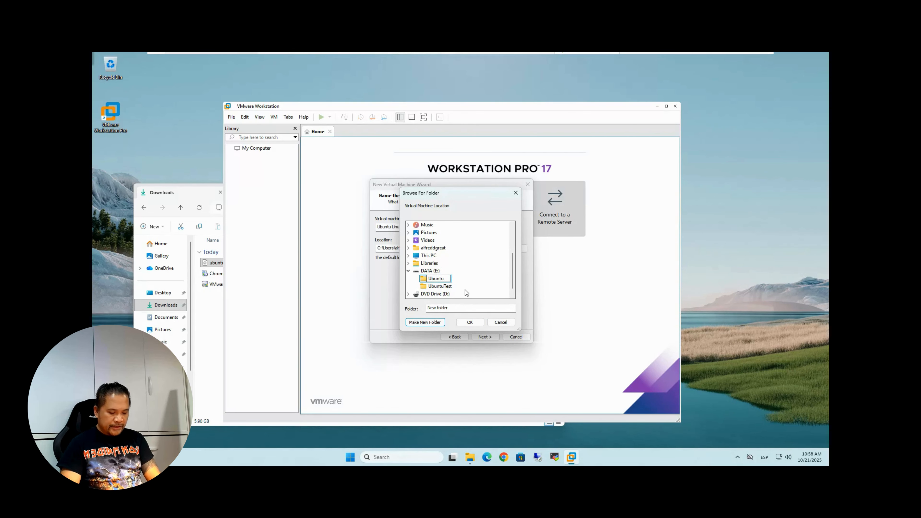
text( Linux)
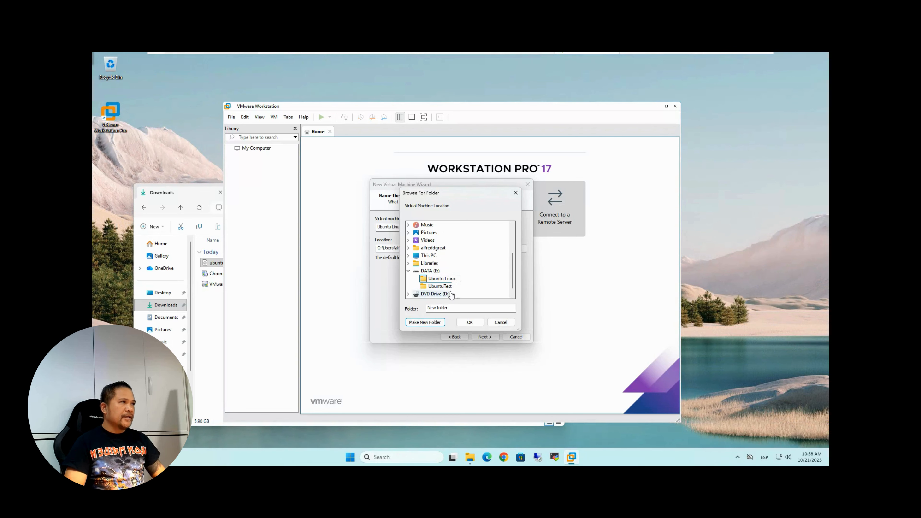
Use the new E:\Ubuntu Linux folder as the virtual machine's location and continue to the disk capacity page.
click(463, 281)
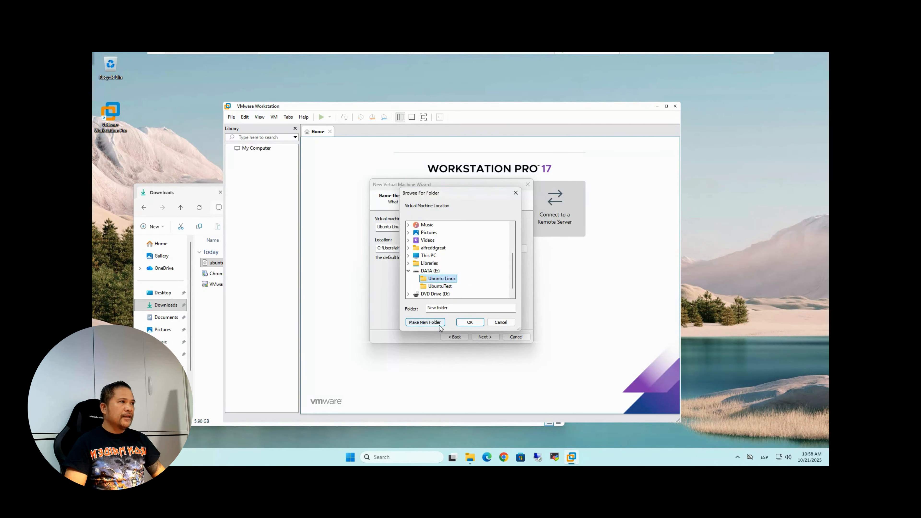
click(469, 323)
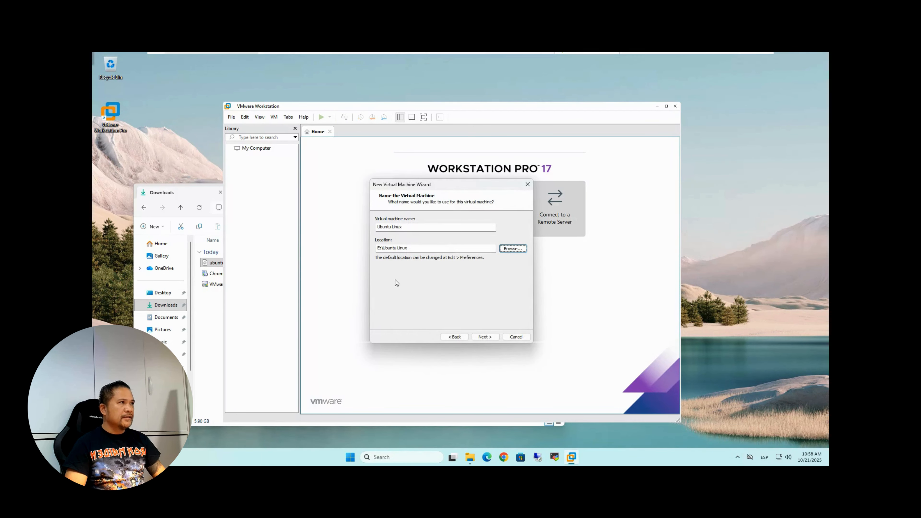
drag(378, 249, 420, 250)
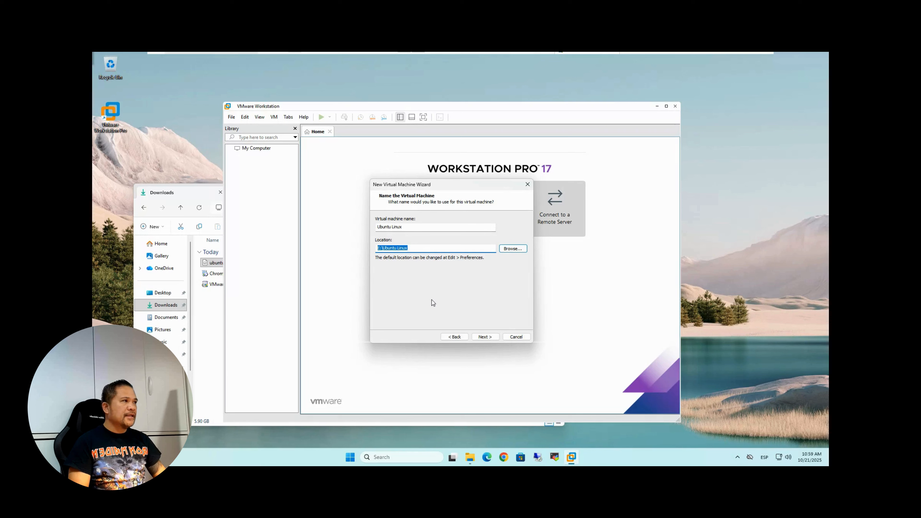
click(488, 339)
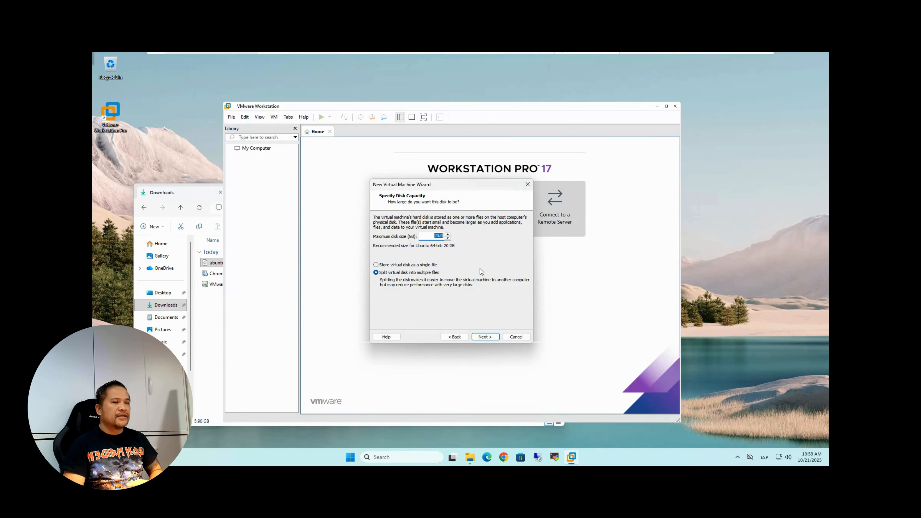
click(435, 236)
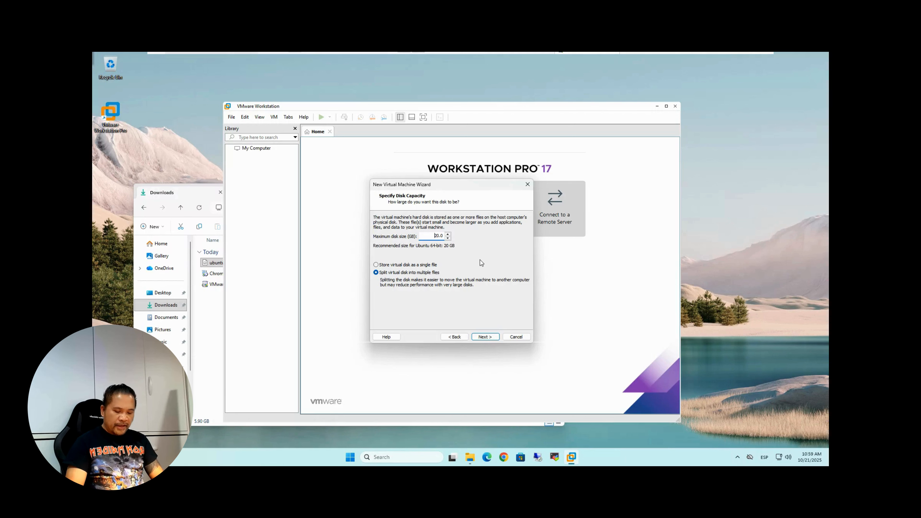
key(Delete)
key(Delete)
text(3)
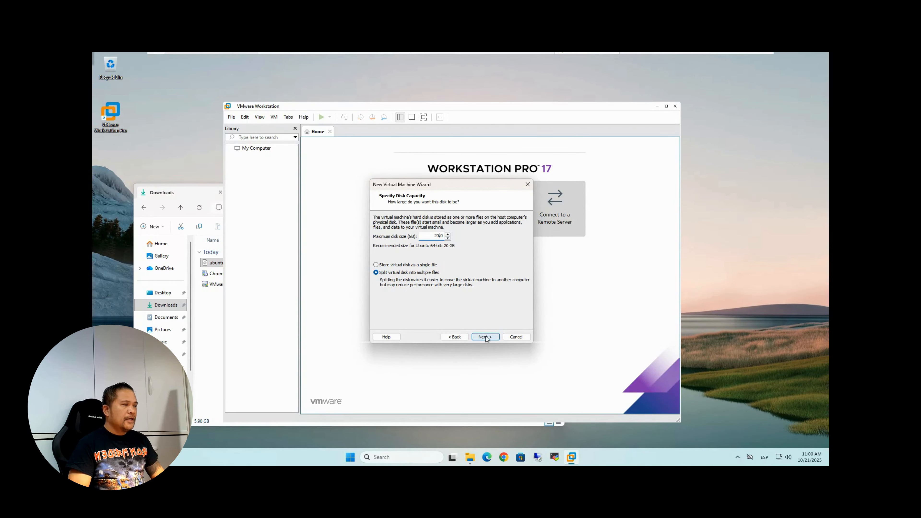
Store the virtual disk as a single file and continue to the summary of the virtual machine's settings.
drag(486, 336, 487, 304)
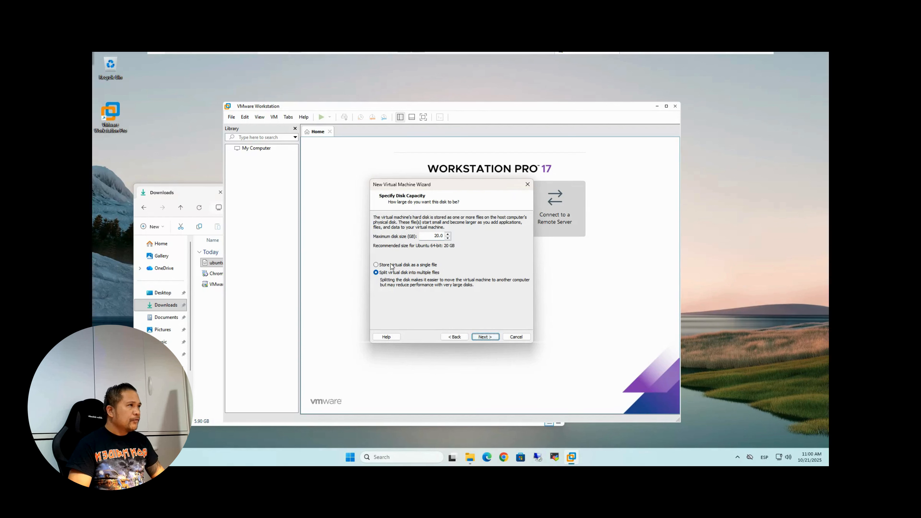
click(379, 265)
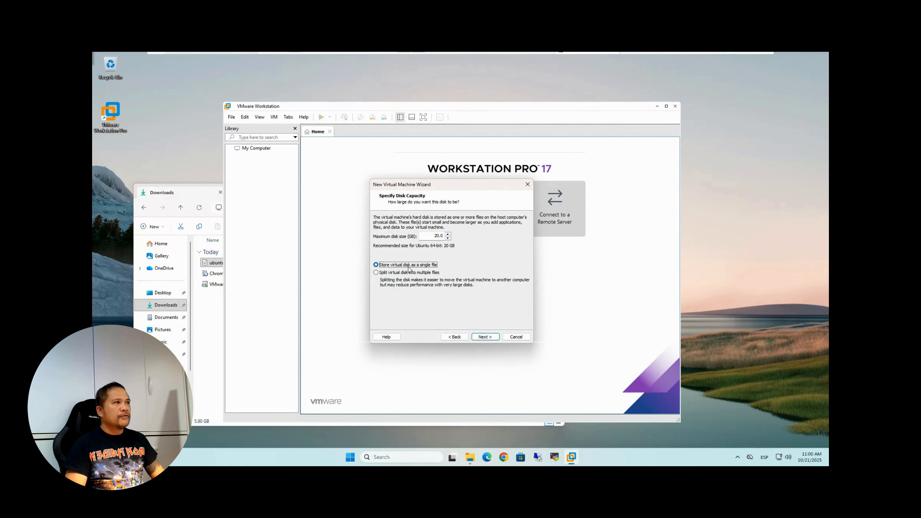
click(486, 337)
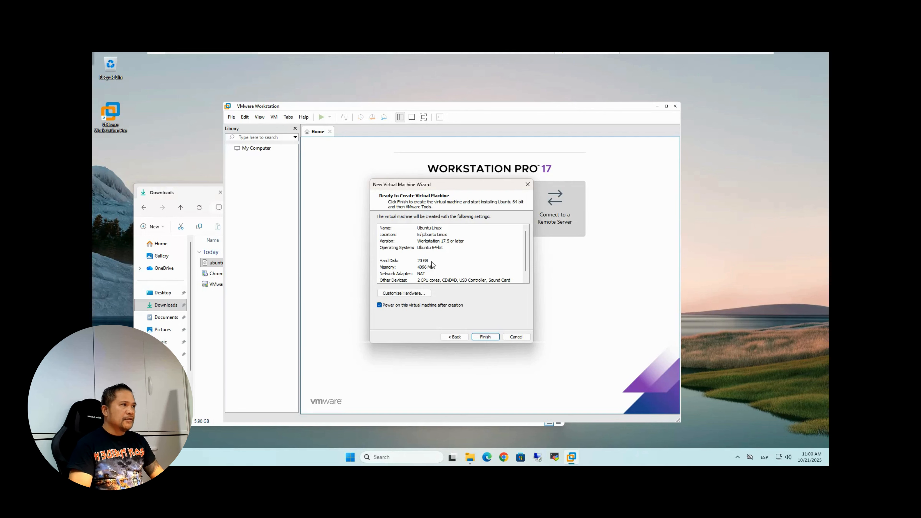
Review the memory and processor settings in the hardware customization, and create the virtual machine with power-on after creation.
click(417, 294)
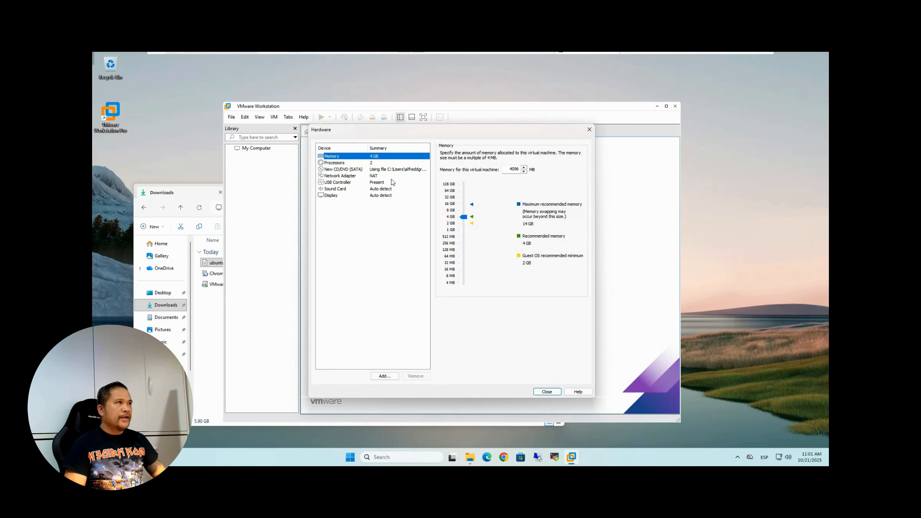
click(390, 163)
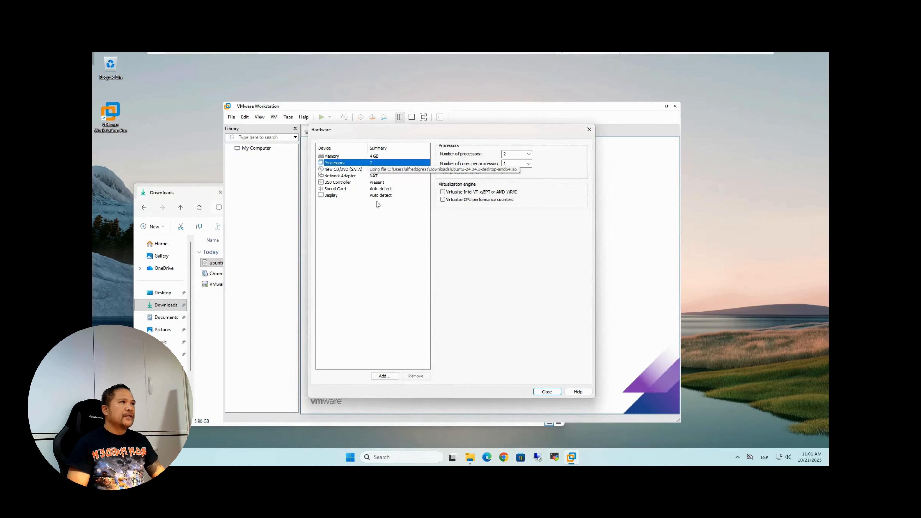
click(367, 234)
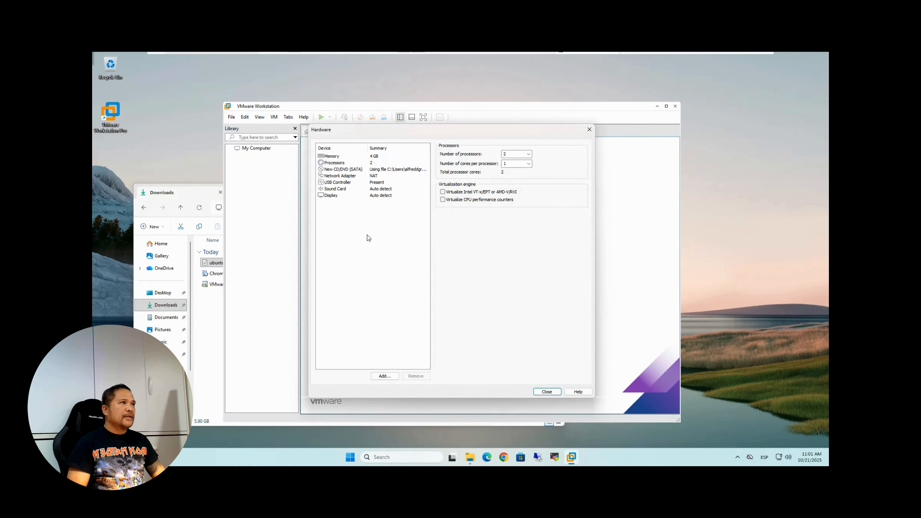
click(545, 394)
click(480, 338)
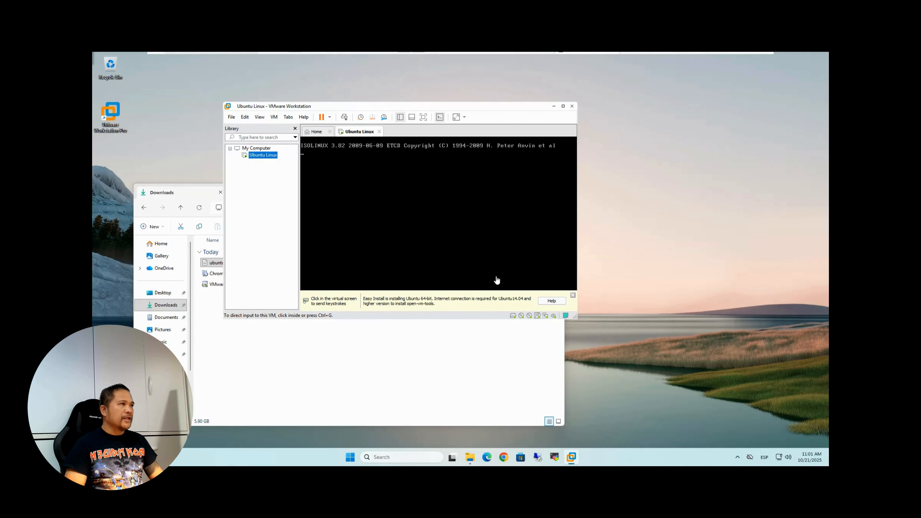
Clear away the Easy Install notice and the Downloads window, and maximize the window of the booting virtual machine.
click(572, 296)
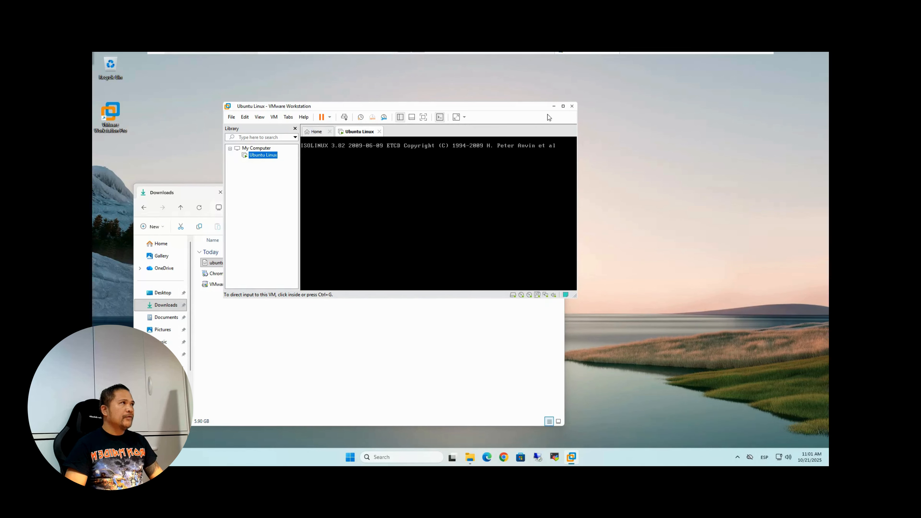
click(413, 338)
click(555, 189)
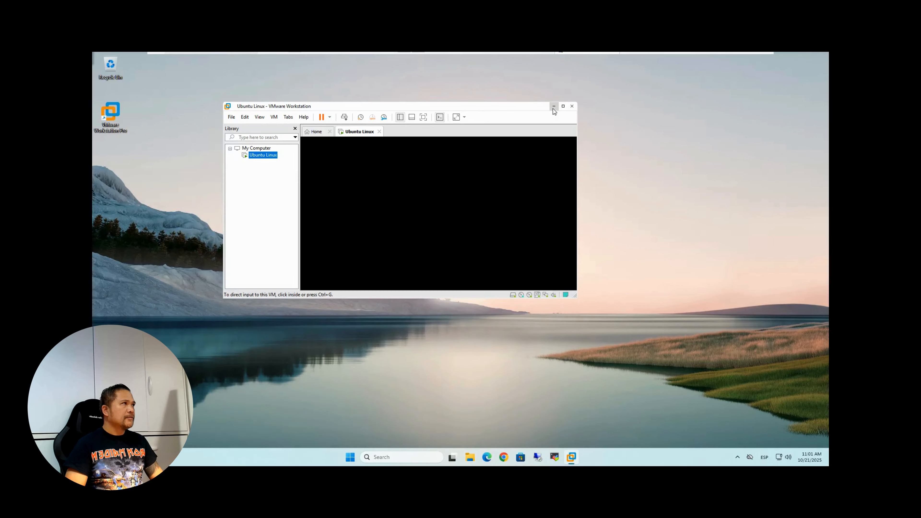
click(562, 107)
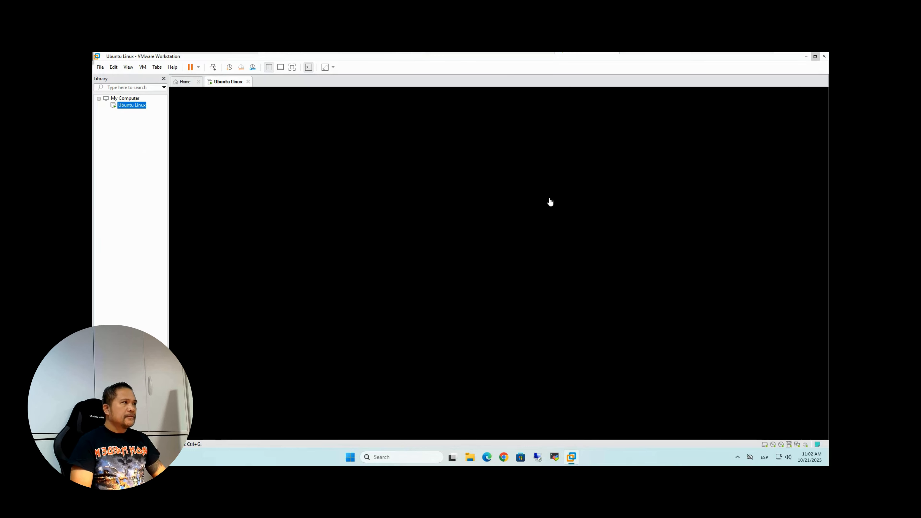
click(546, 304)
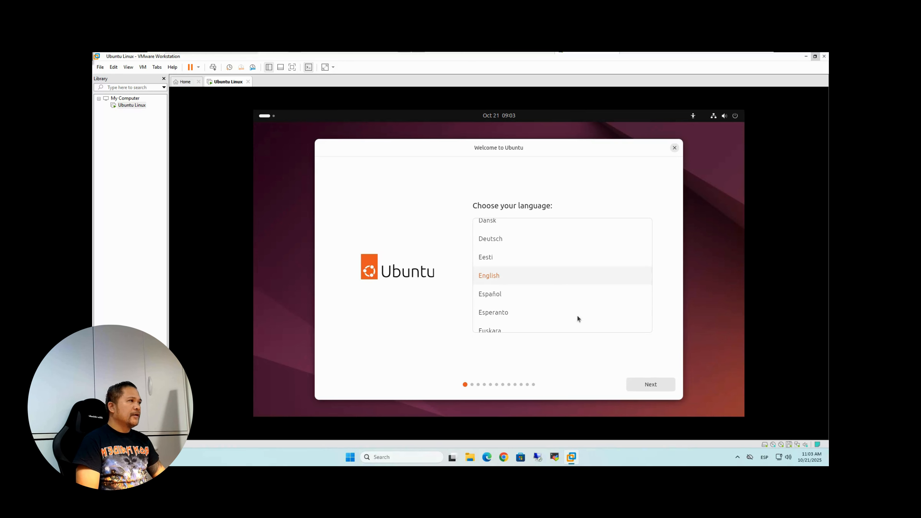
Proceed through the Ubuntu installer with English, default accessibility, the English (US) keyboard layout and a wired connection, skipping the installer update.
click(660, 385)
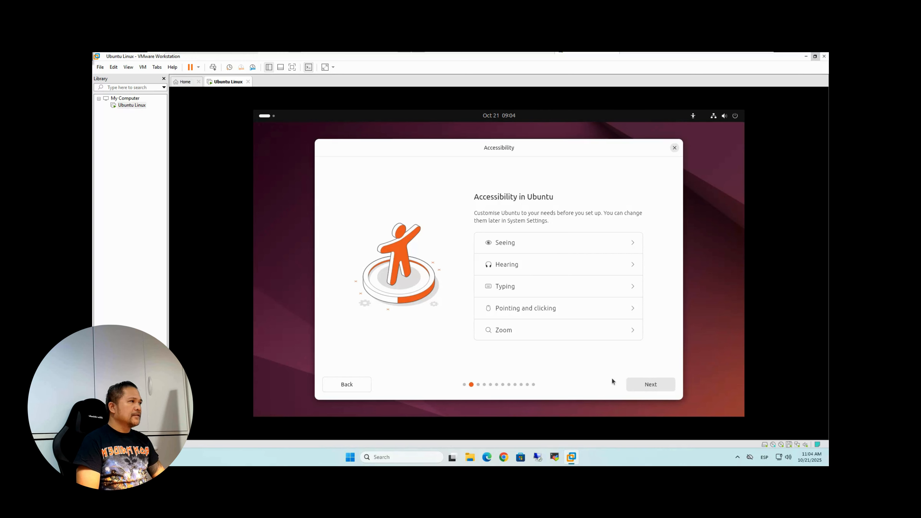
click(645, 383)
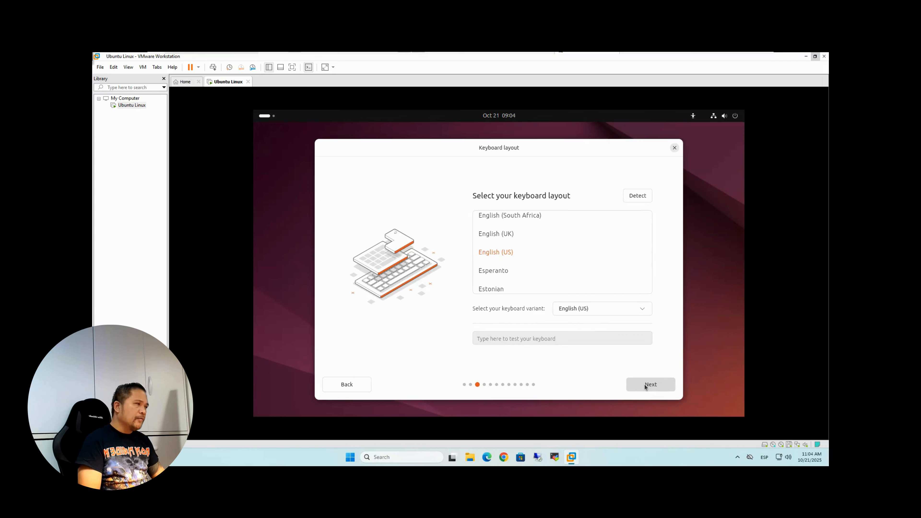
click(669, 385)
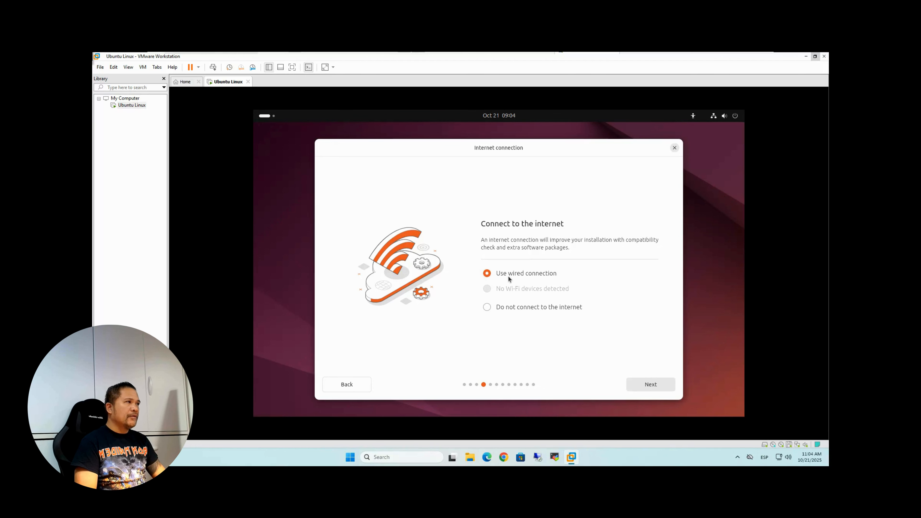
click(645, 385)
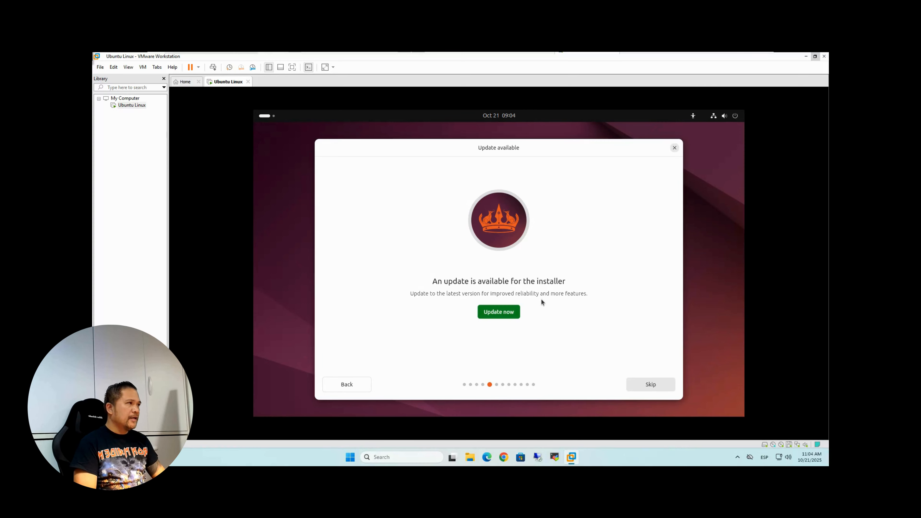
click(650, 385)
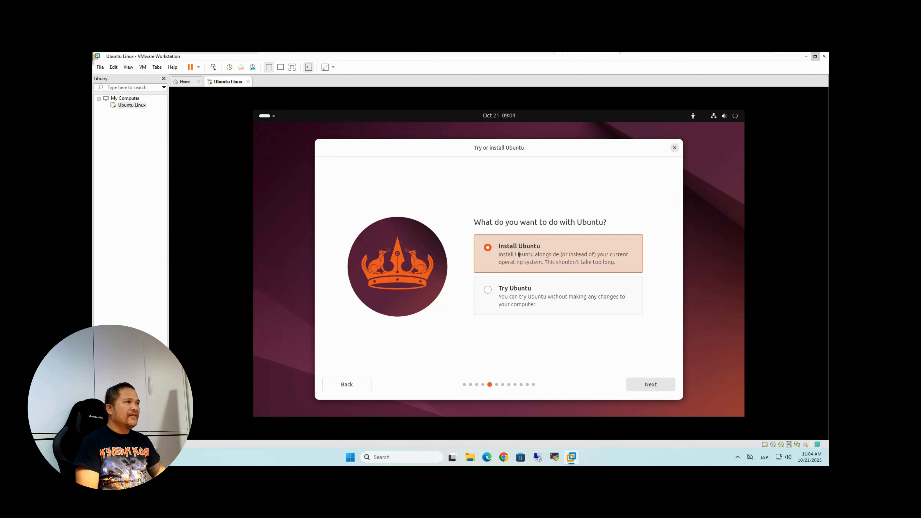
Choose Install Ubuntu with the interactive installation type, after looking at the automated option, and continue to the applications page.
click(549, 258)
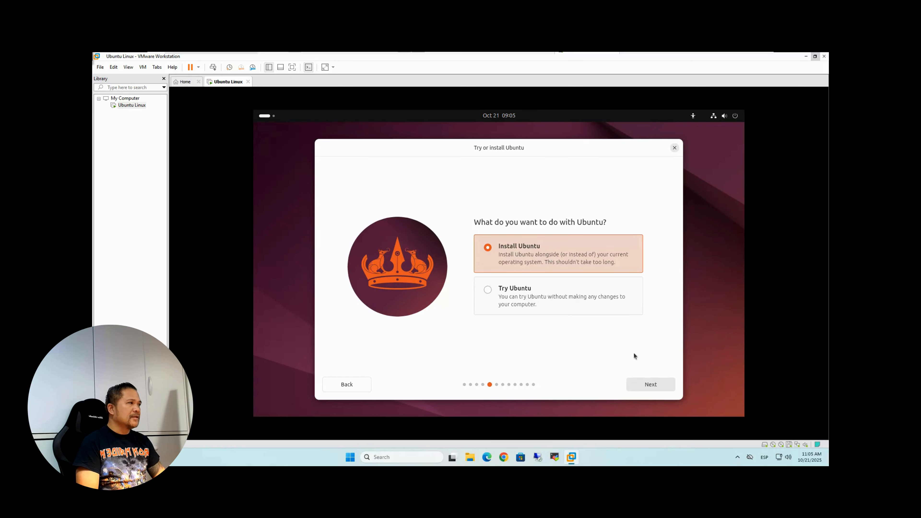
click(647, 385)
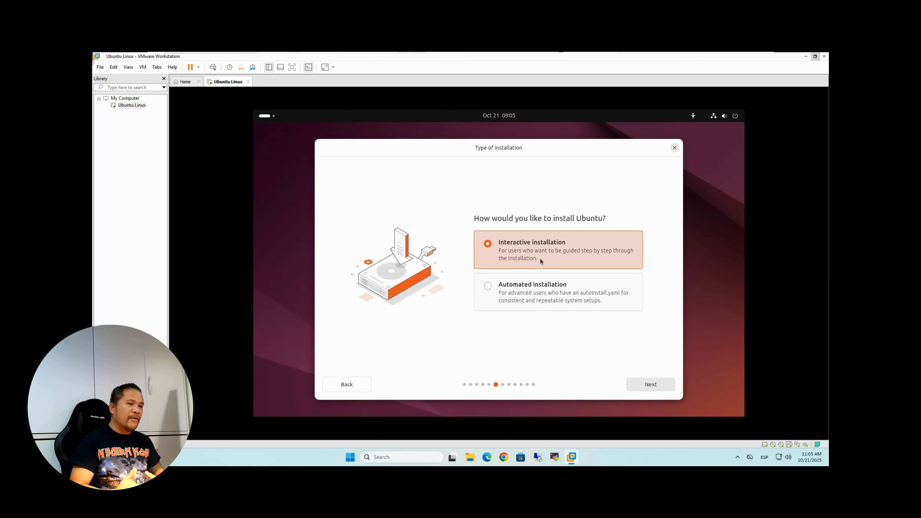
click(514, 290)
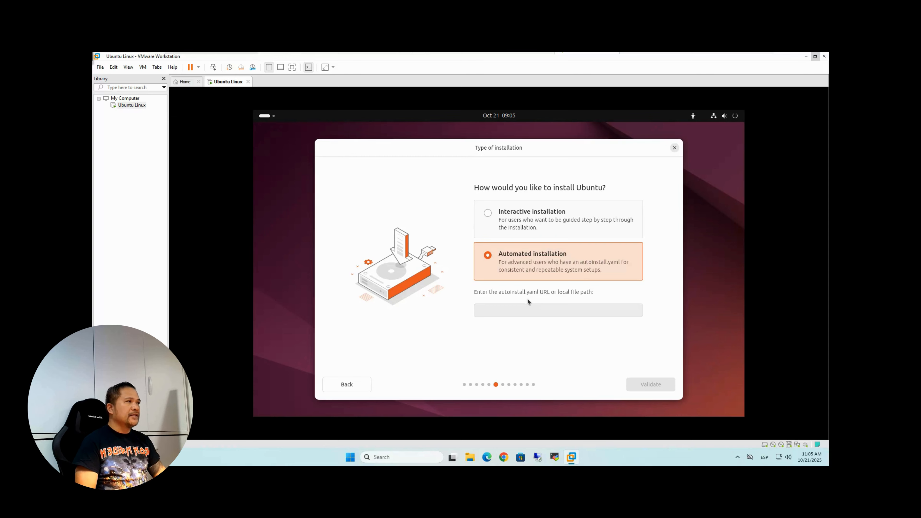
click(530, 214)
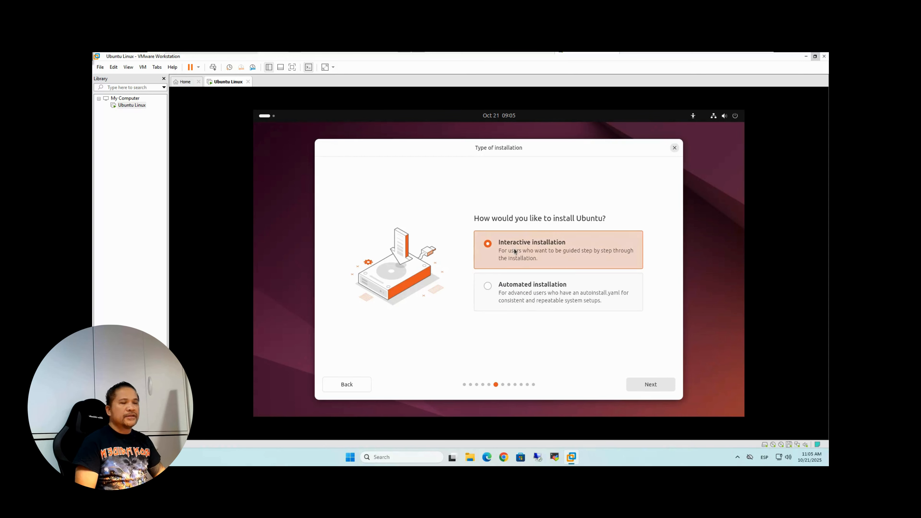
click(648, 385)
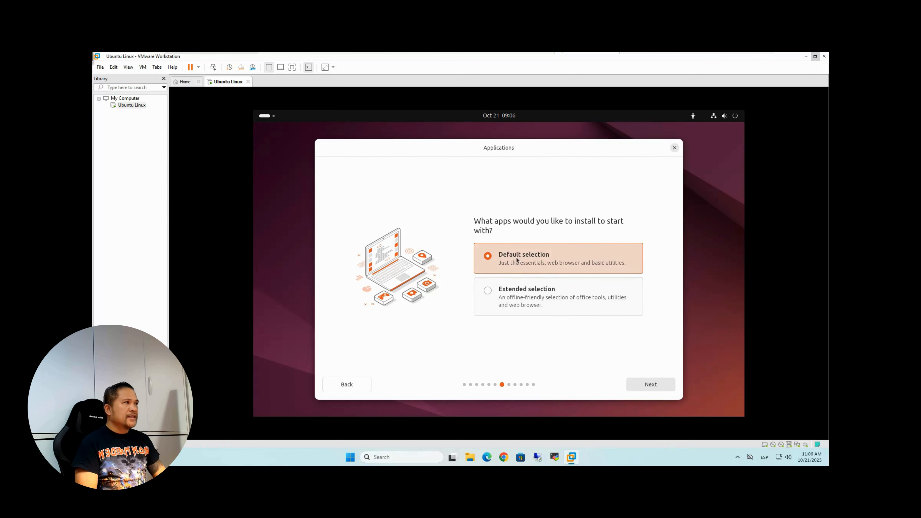
Keep the default app selection, leave both proprietary software options off, and continue to the disk setup.
click(642, 385)
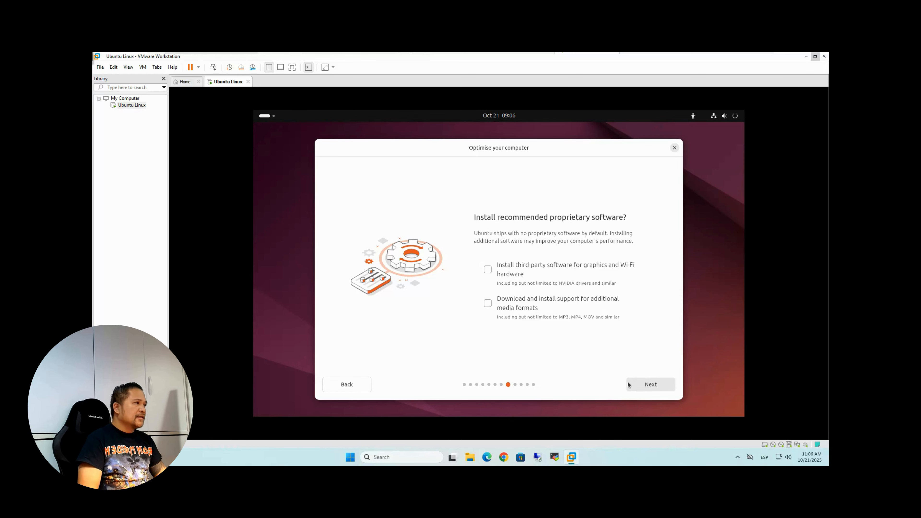
click(650, 386)
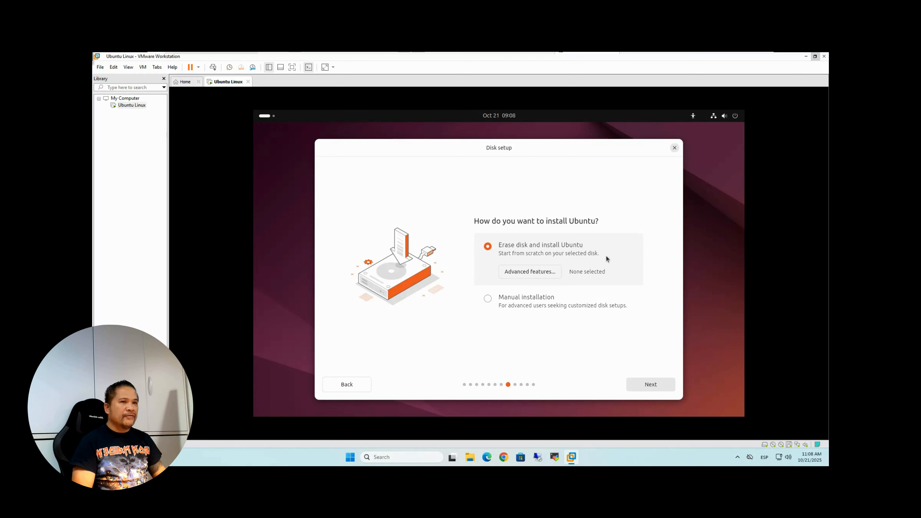
Keep the option to erase the disk and install Ubuntu, and enter the account holder's name and the computer name ubuntulinux.
click(654, 390)
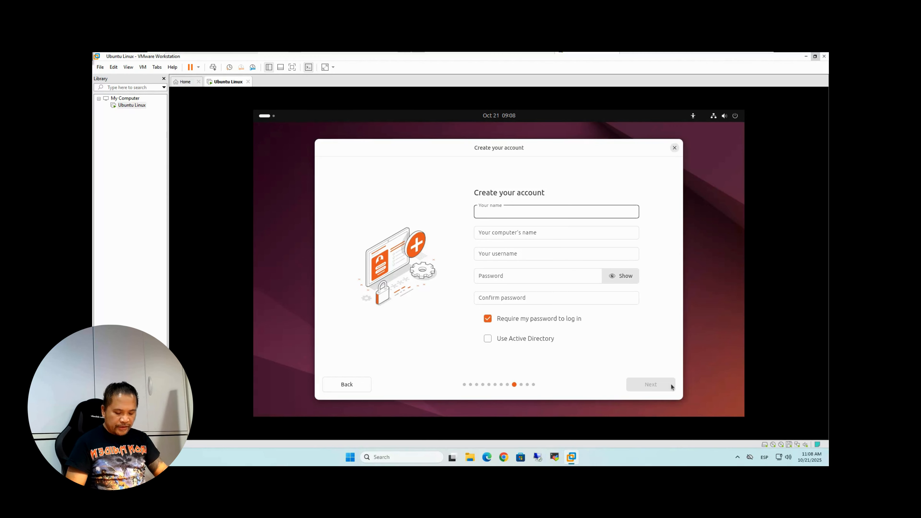
text(alfred)
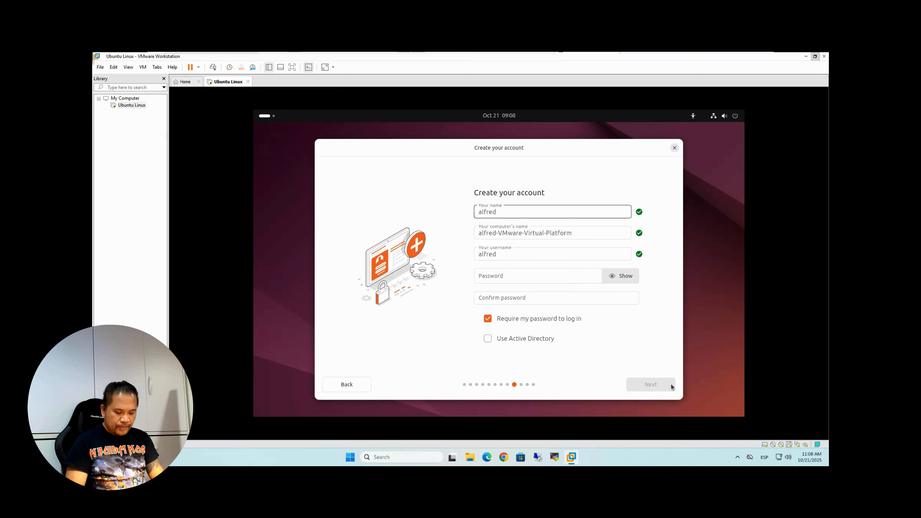
text(dgreat)
key(Tab)
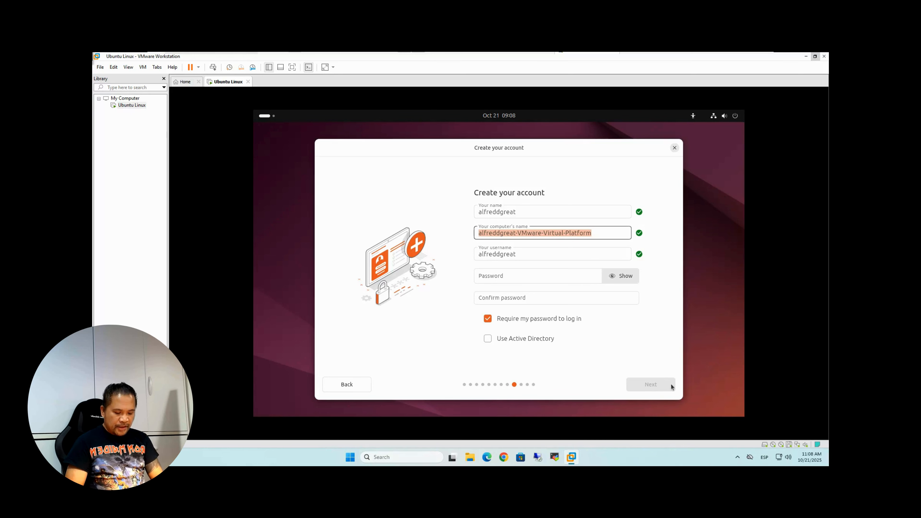
text(ubuntul)
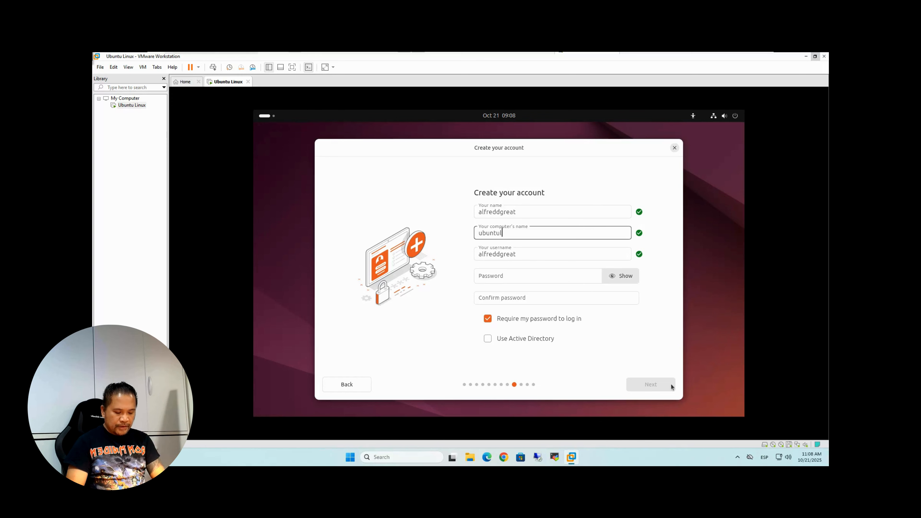
text(inux)
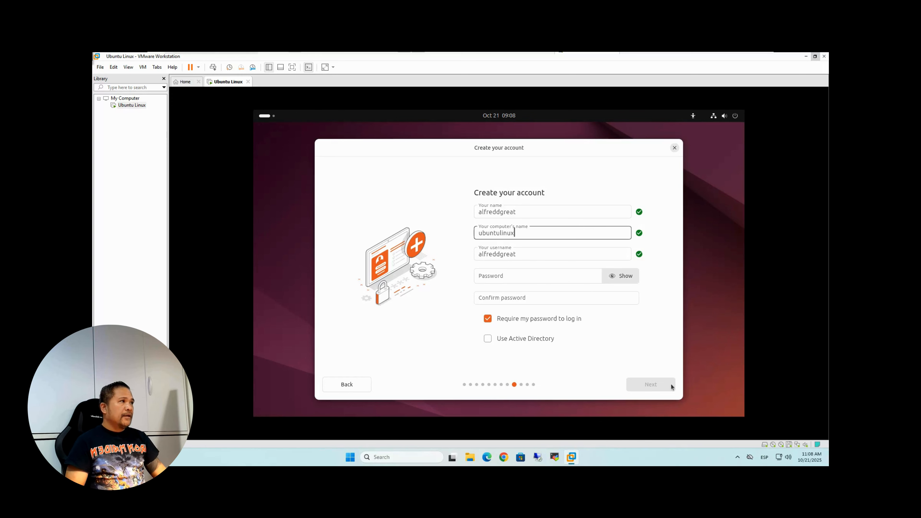
key(Tab)
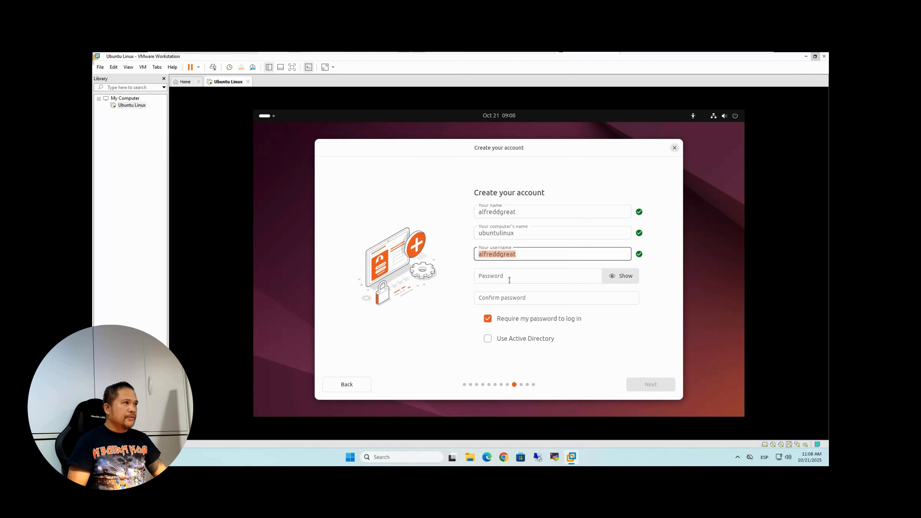
Enter and confirm the account password, keep it required at login, and continue to the timezone selection.
click(502, 277)
text(********)
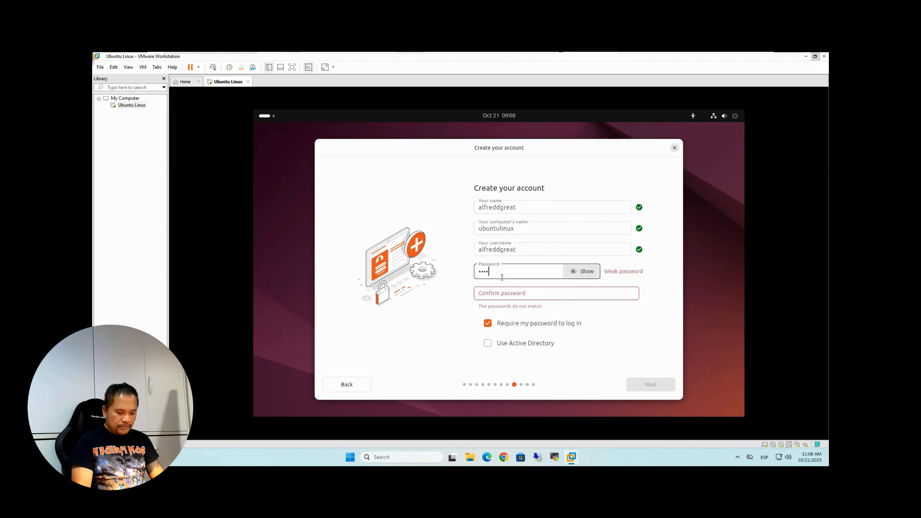
key(Tab)
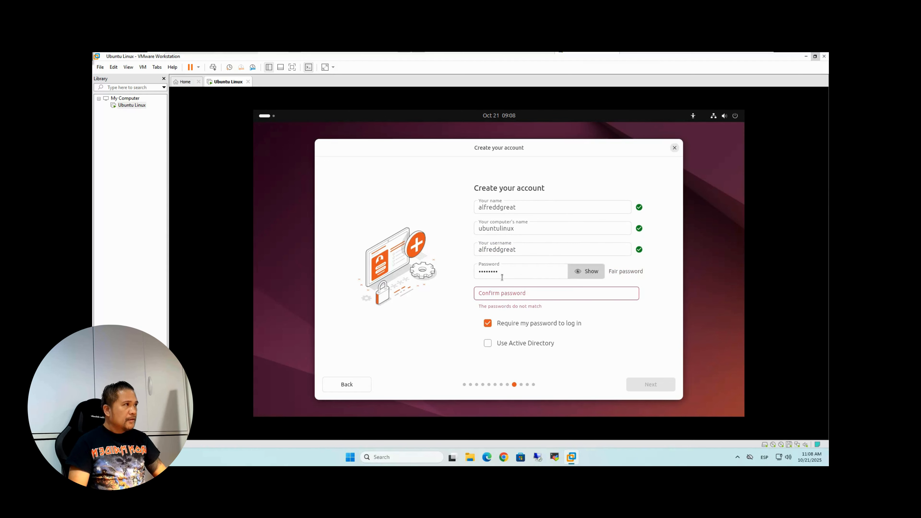
click(497, 291)
text(**)
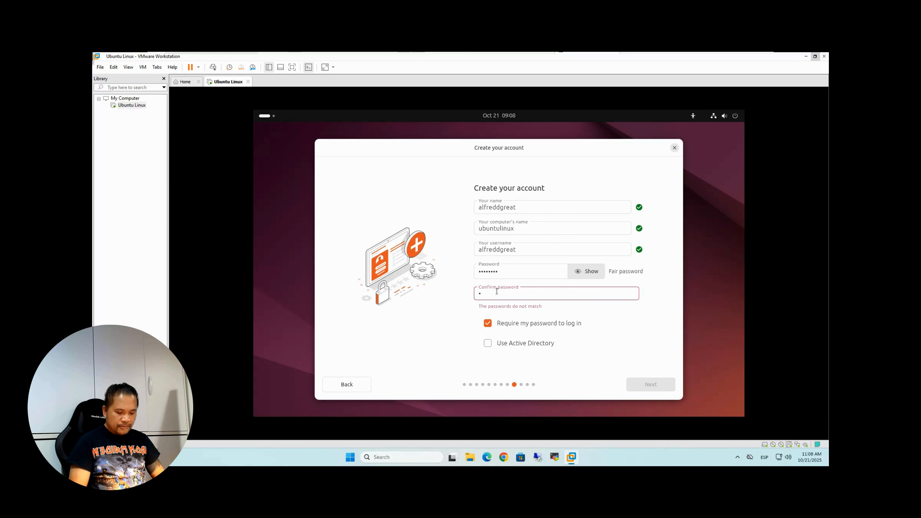
text(******)
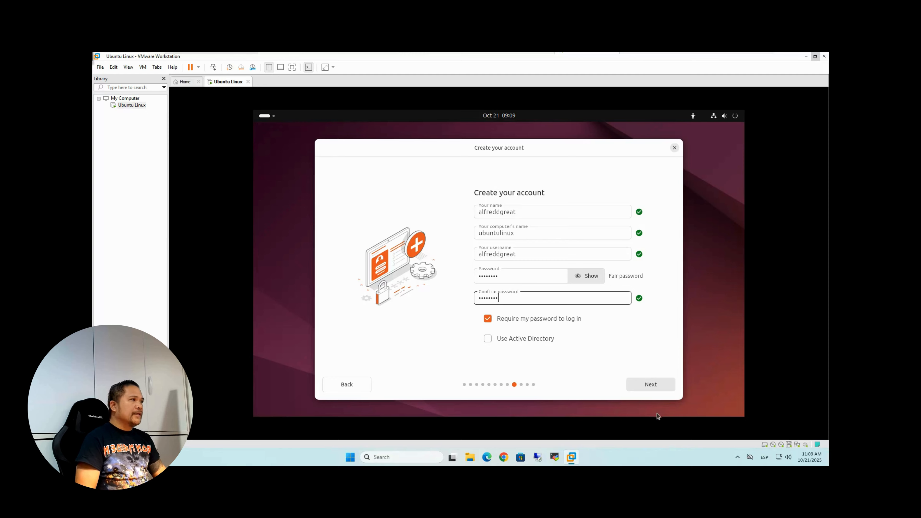
click(652, 386)
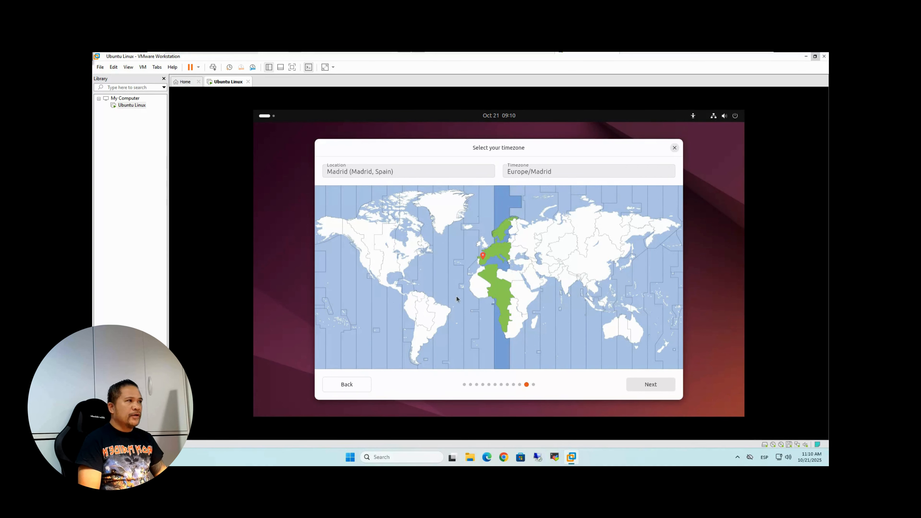
Try other locations on the timezone map, including Vancouver, Quezon City and Ambon.
click(367, 245)
click(361, 247)
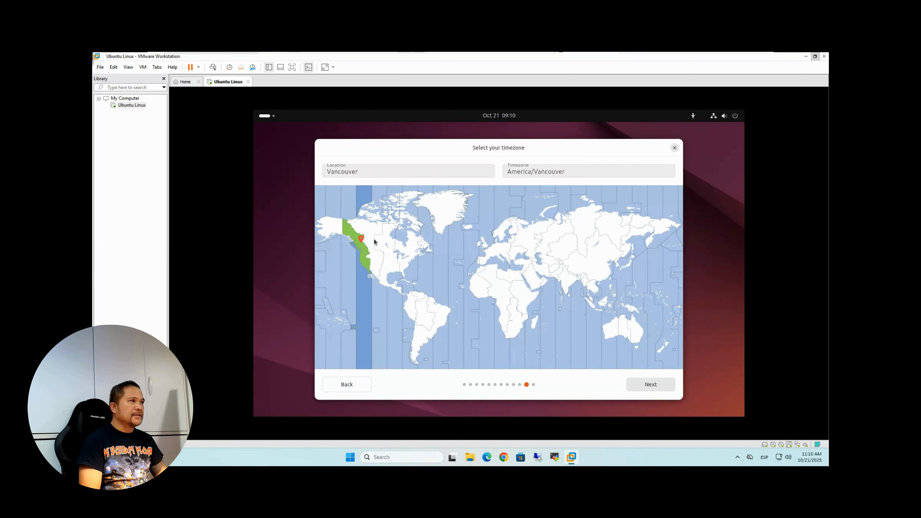
click(375, 243)
click(383, 243)
click(354, 239)
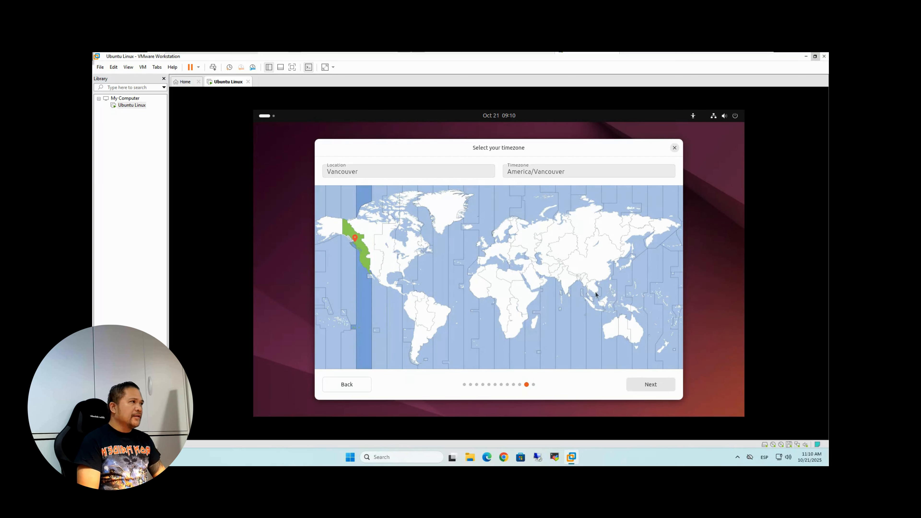
click(611, 290)
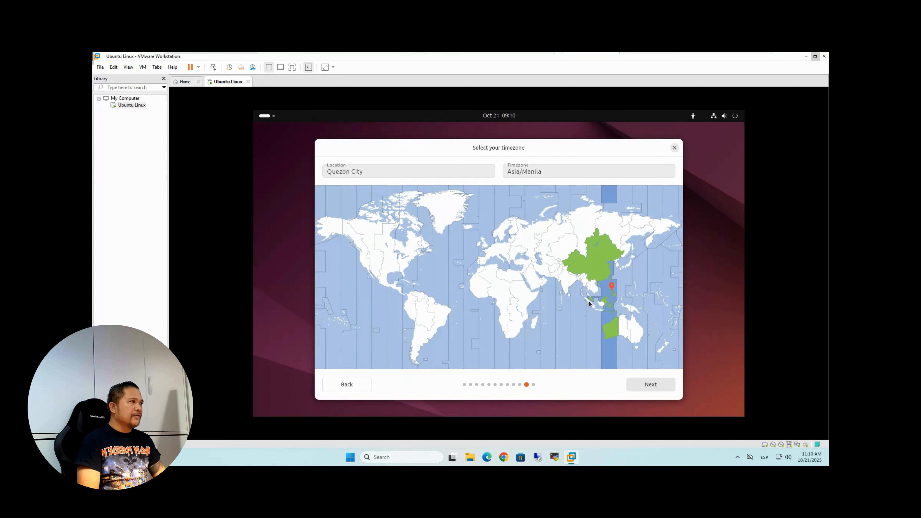
click(630, 309)
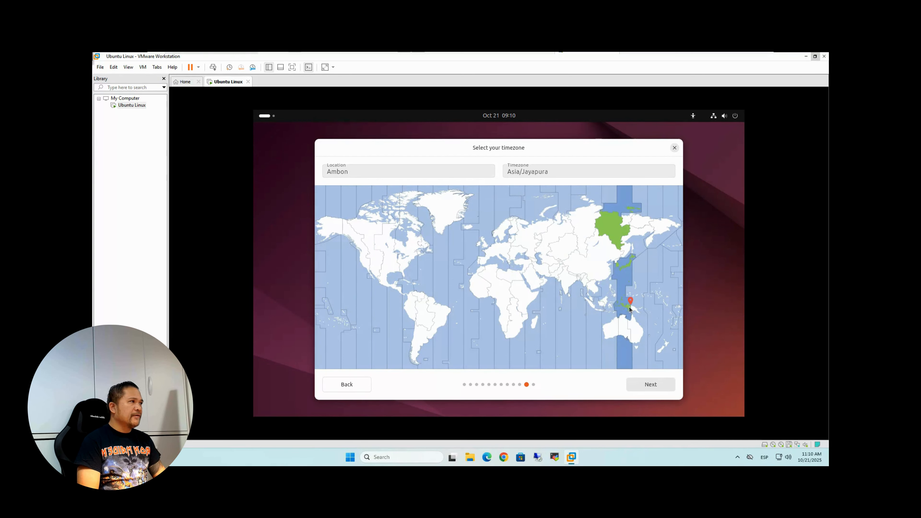
click(609, 293)
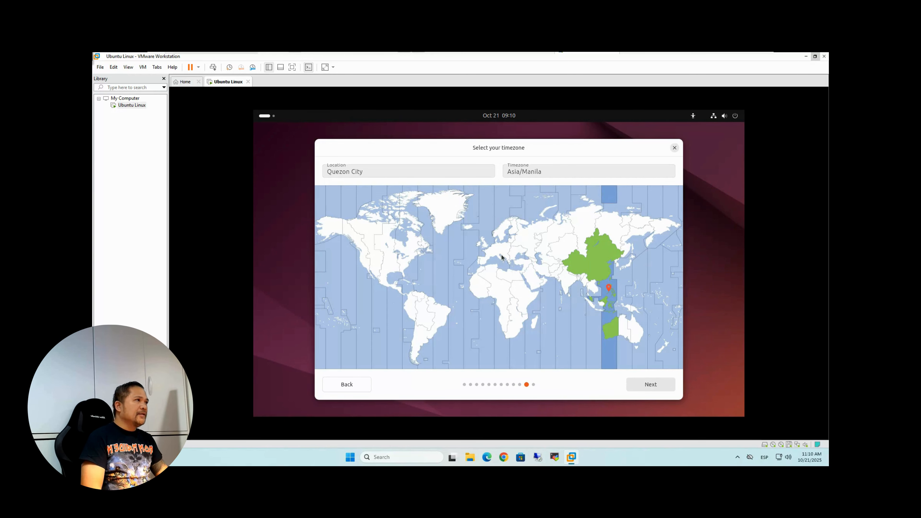
Set the timezone to Europe/Madrid and start the installation from the review page.
click(483, 264)
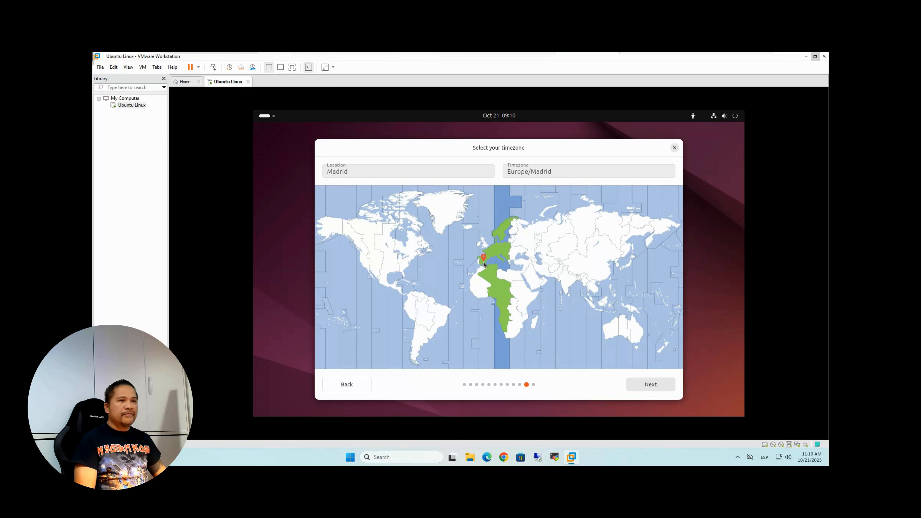
click(652, 387)
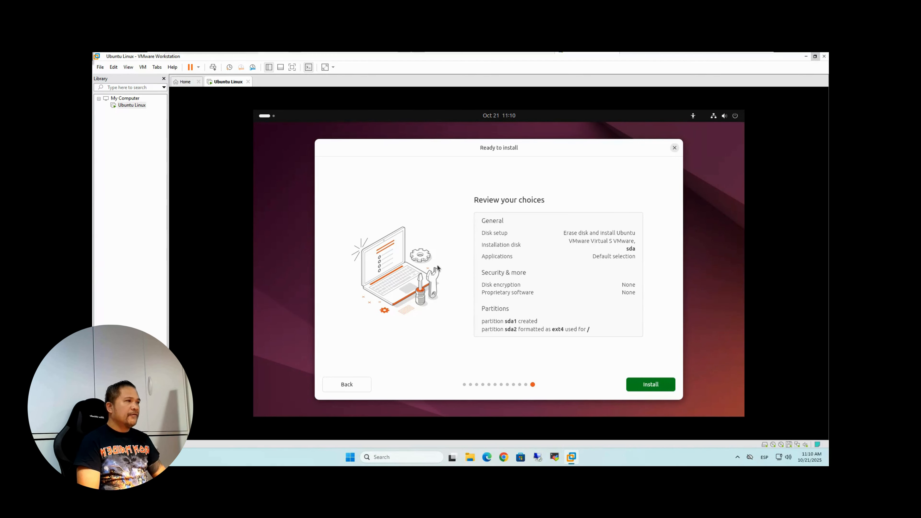
click(658, 386)
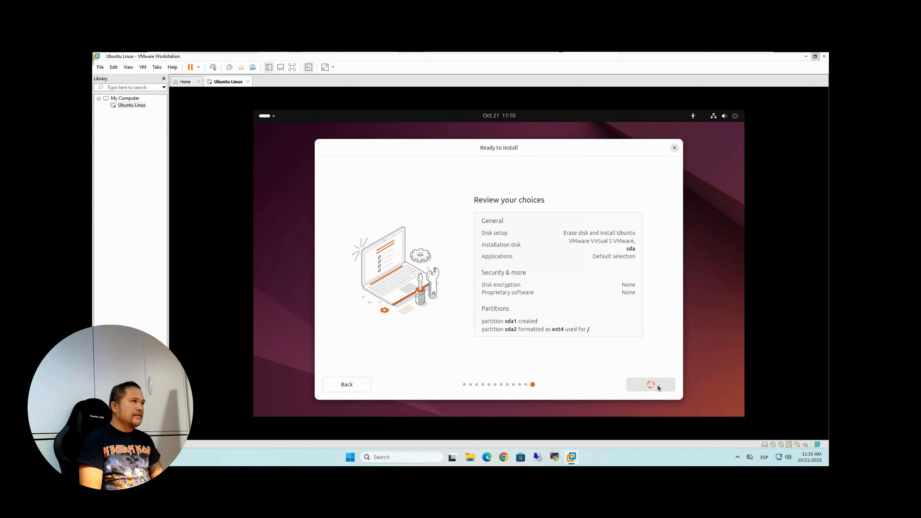
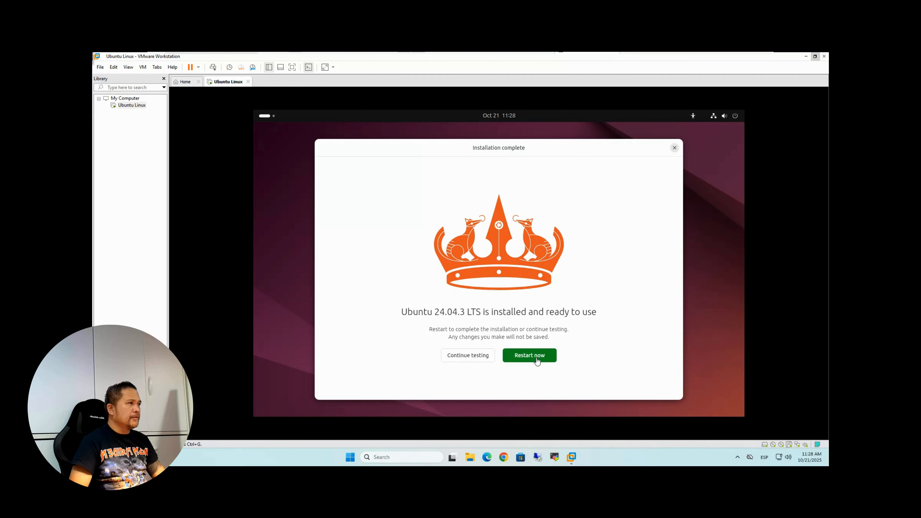
Restart into the installed Ubuntu system and log in to the new account with its password.
click(530, 356)
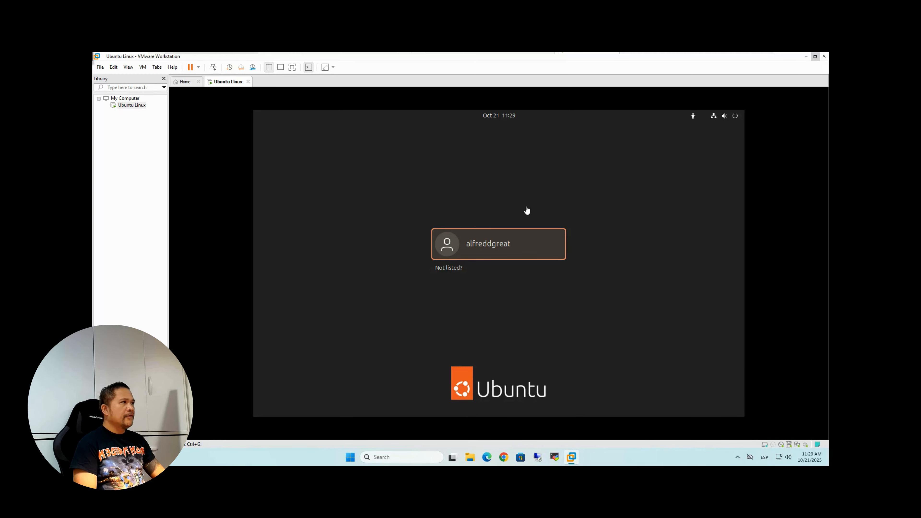
click(508, 254)
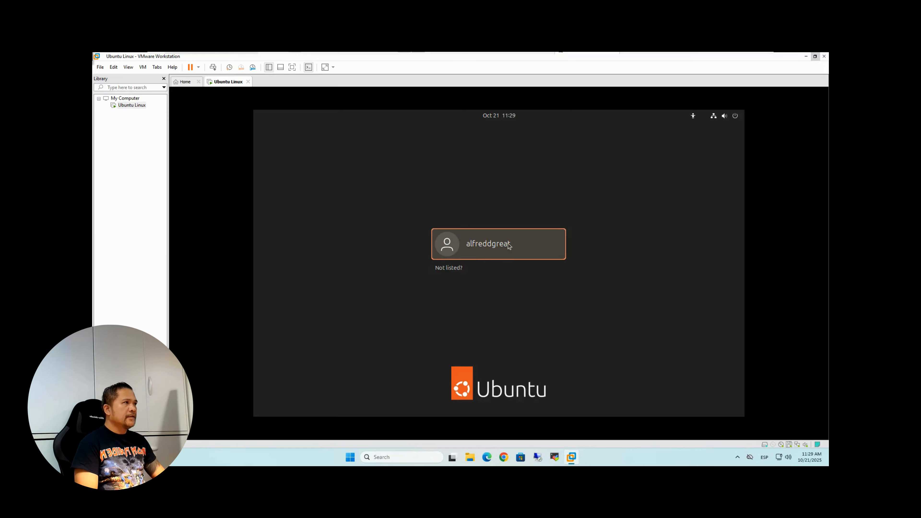
click(483, 257)
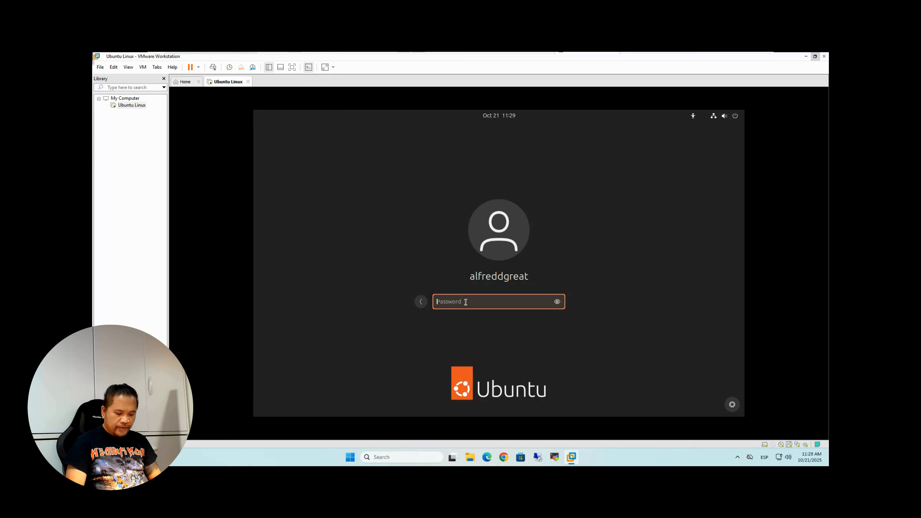
text(•••••••)
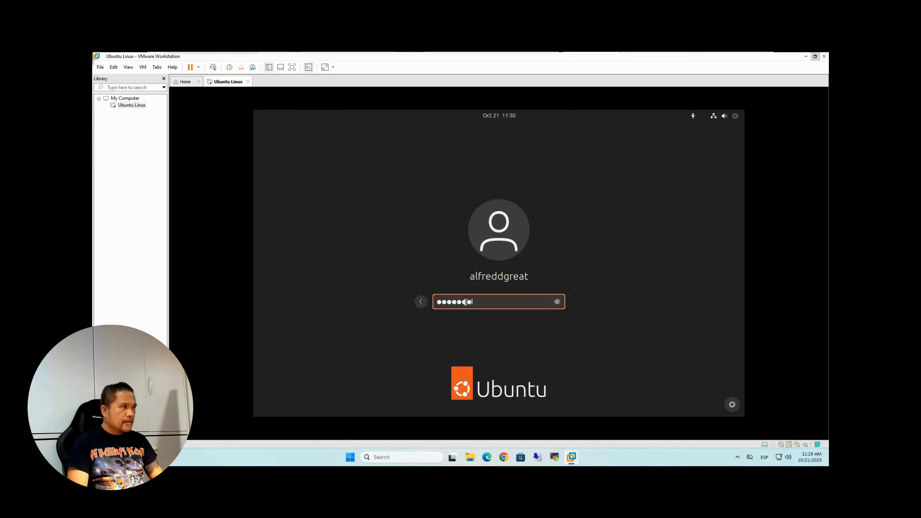
text(•)
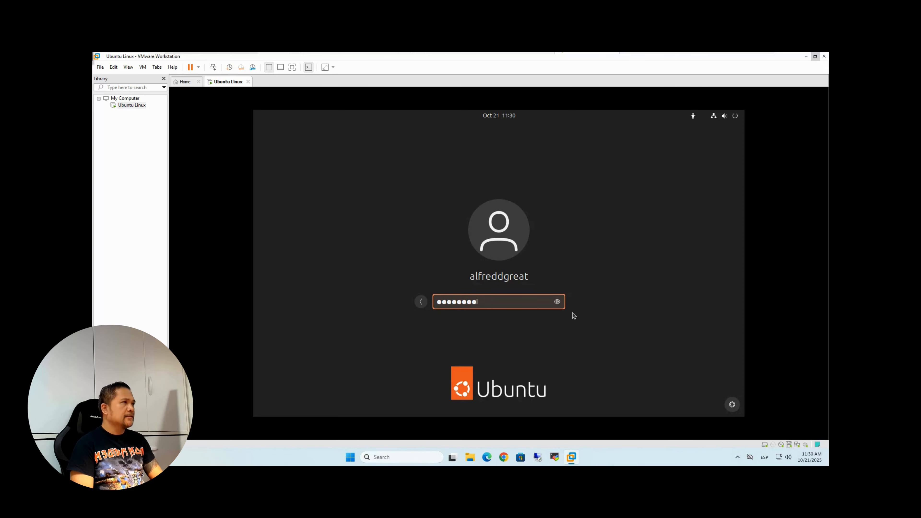
key(Return)
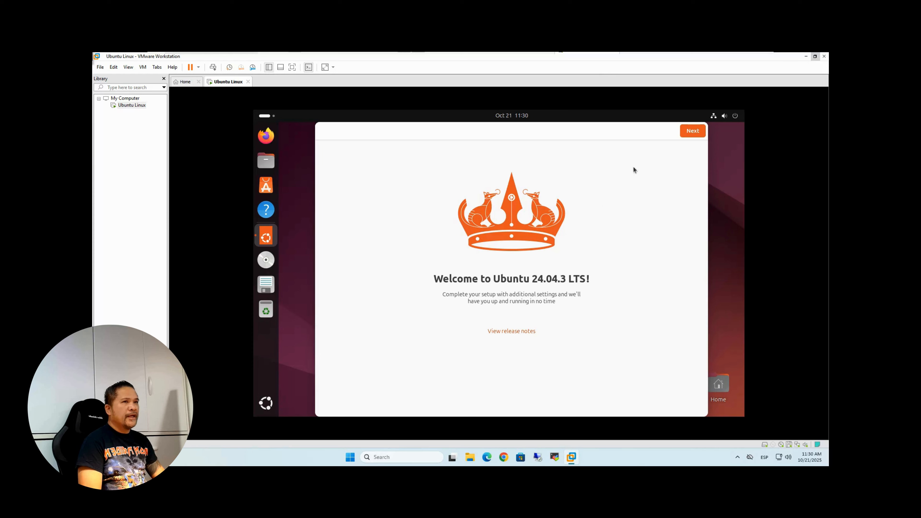
Go through the Ubuntu welcome setup, skipping Ubuntu Pro and choosing not to share system data.
click(687, 133)
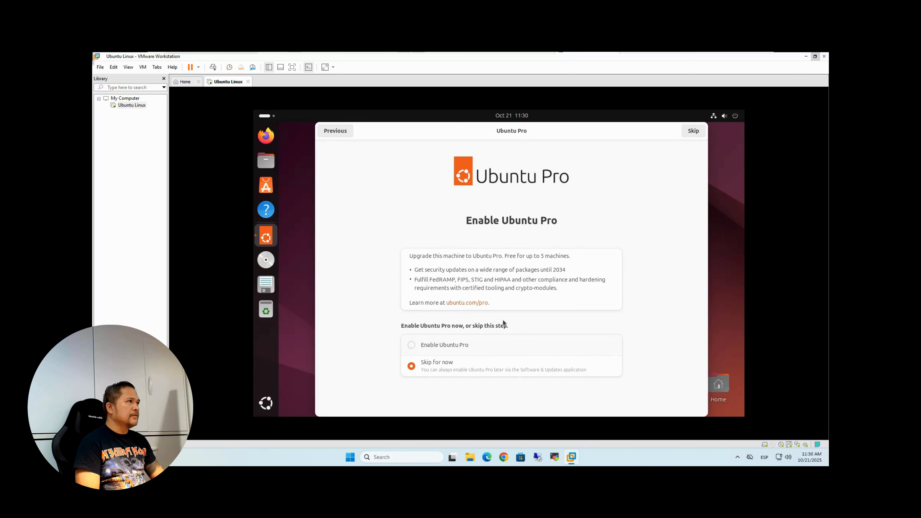
click(689, 132)
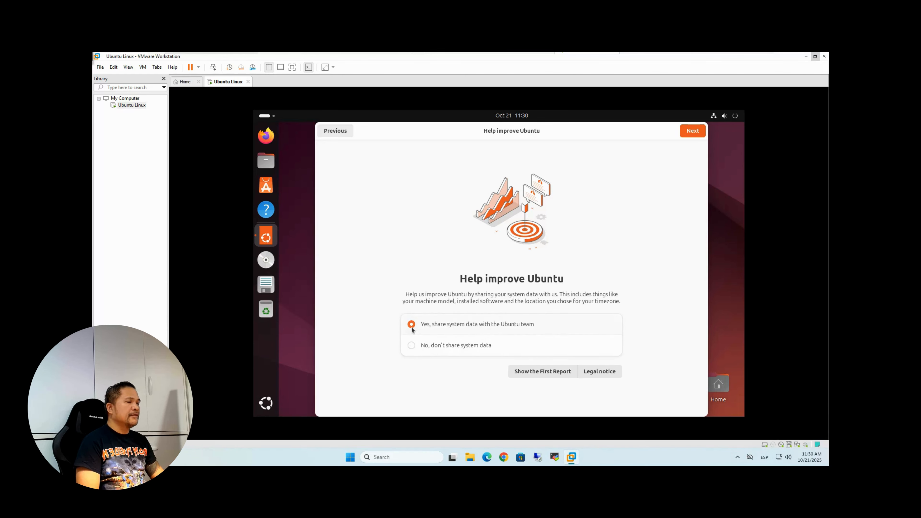
click(411, 346)
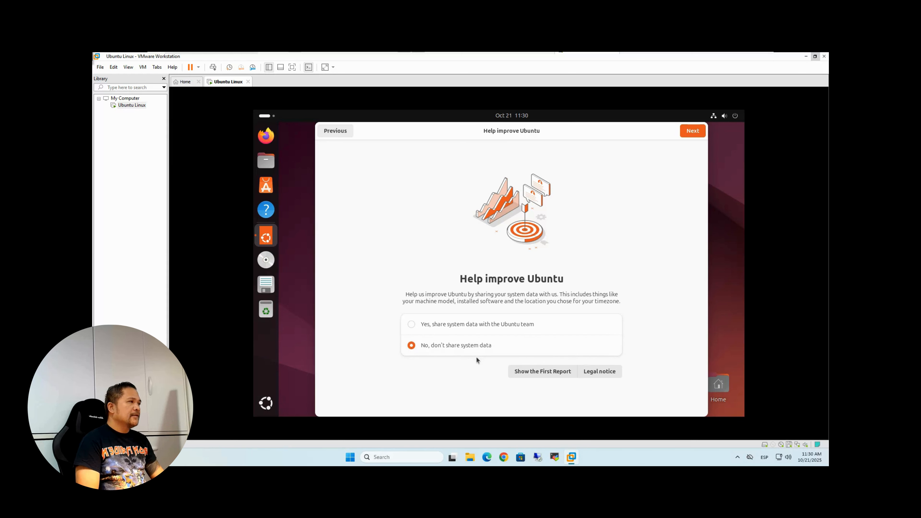
click(691, 131)
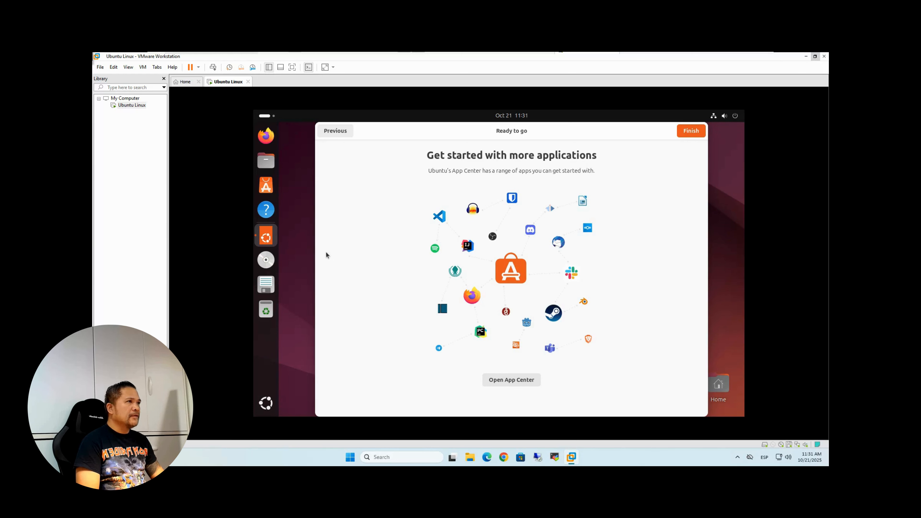
Look at the installed applications overview and the empty second workspace, and return to the first workspace.
click(267, 404)
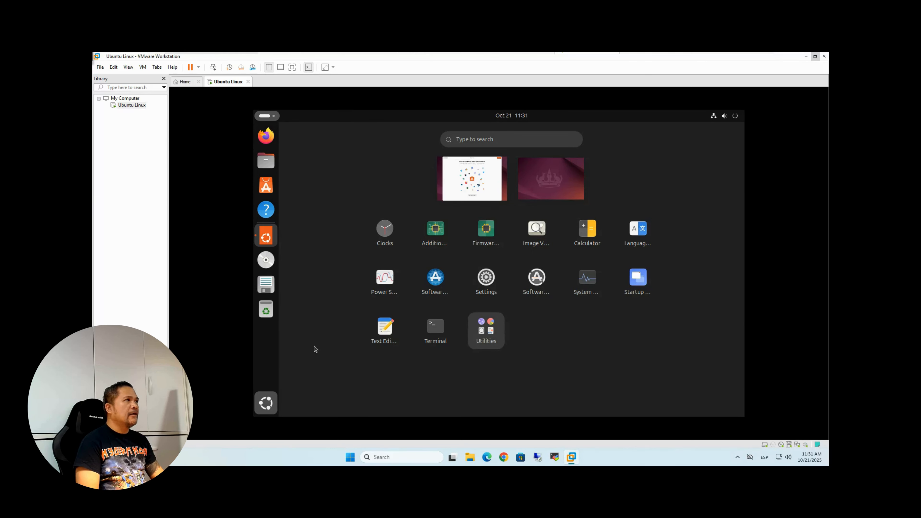
click(535, 185)
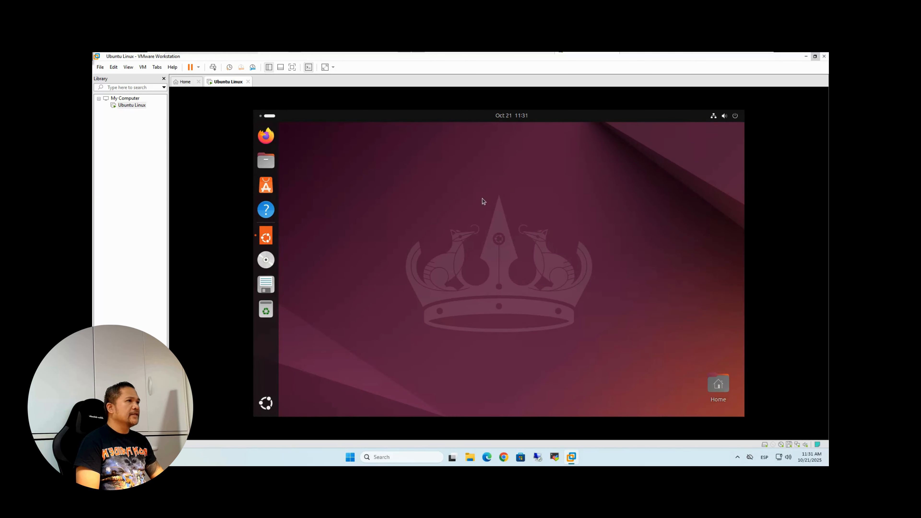
click(266, 402)
click(470, 190)
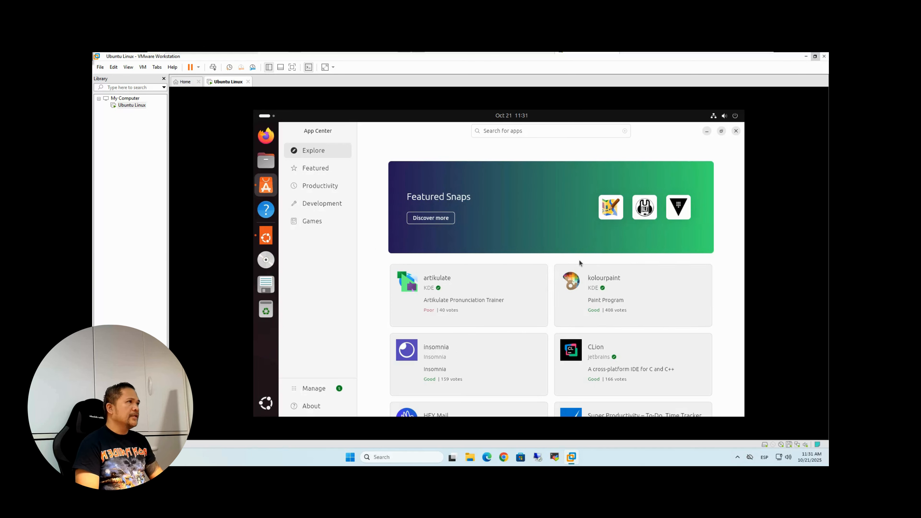
Open the App Center and browse its Explore page down to the Categories section.
scroll(573, 268, down, 6)
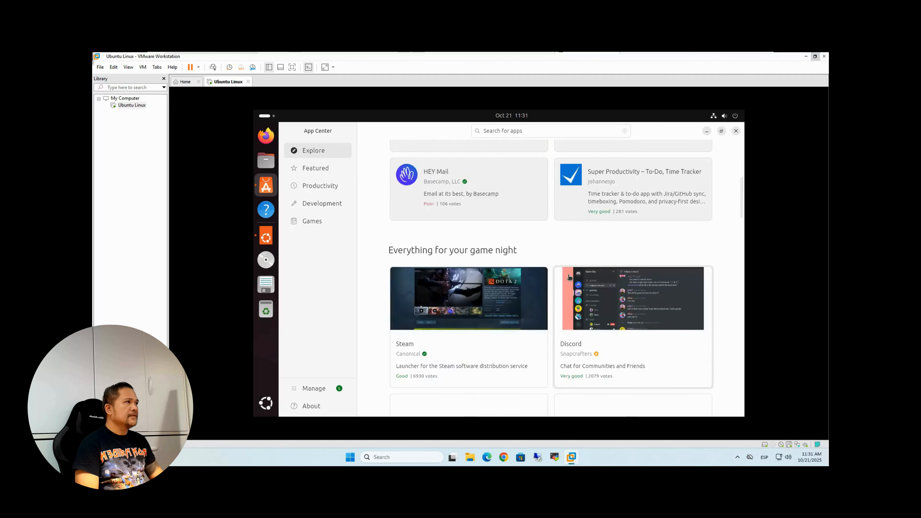
scroll(569, 277, down, 5)
scroll(562, 280, down, 8)
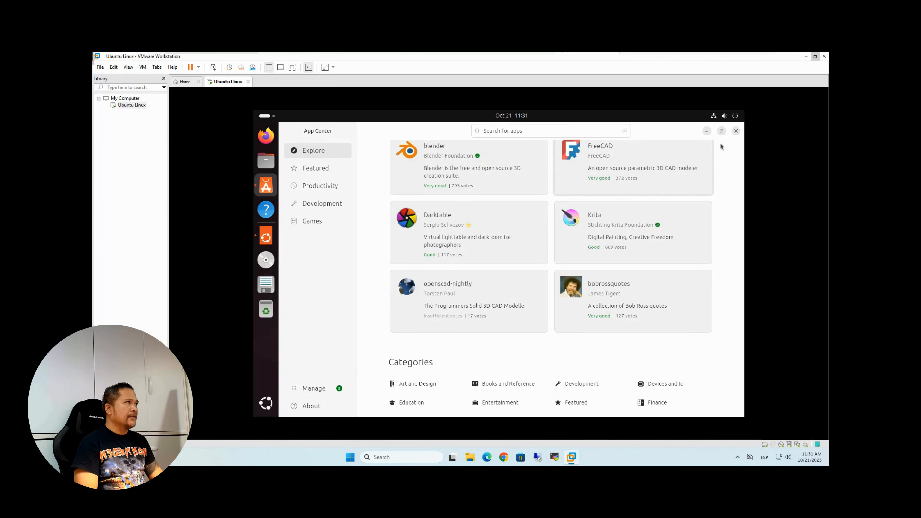
Close the App Center and finish the Ubuntu welcome setup.
click(736, 132)
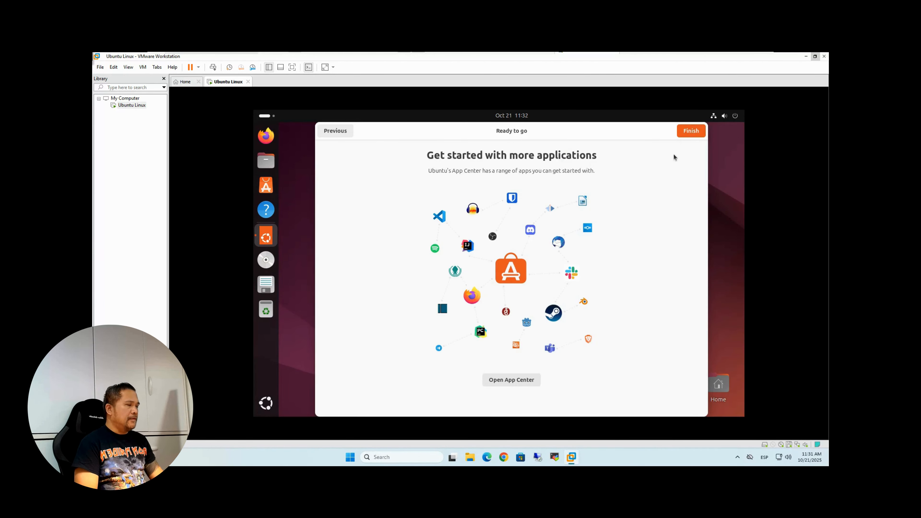
click(694, 132)
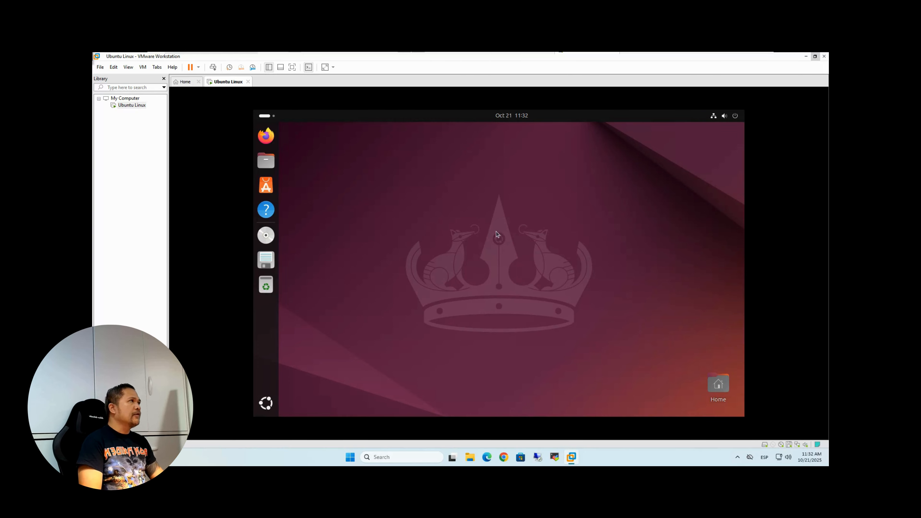
Power off the Ubuntu guest system from its system menu and confirm the shutdown.
click(735, 117)
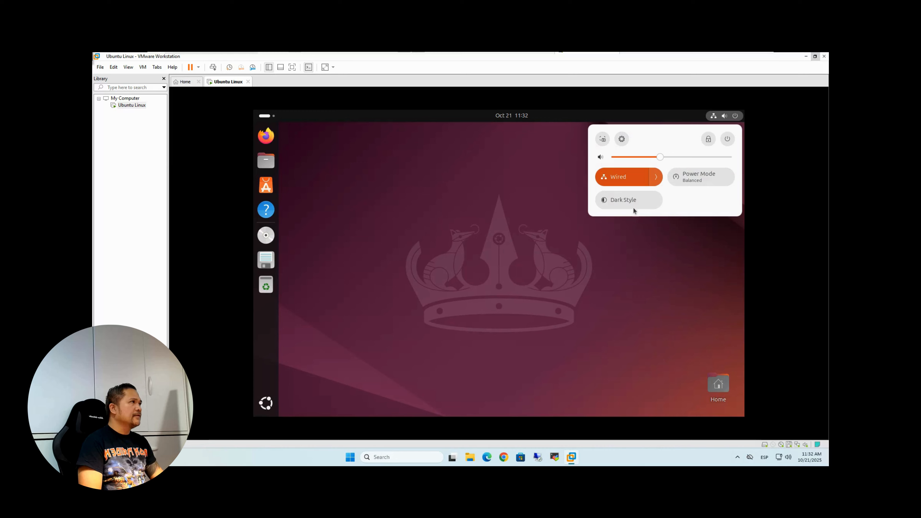
click(736, 117)
click(736, 117)
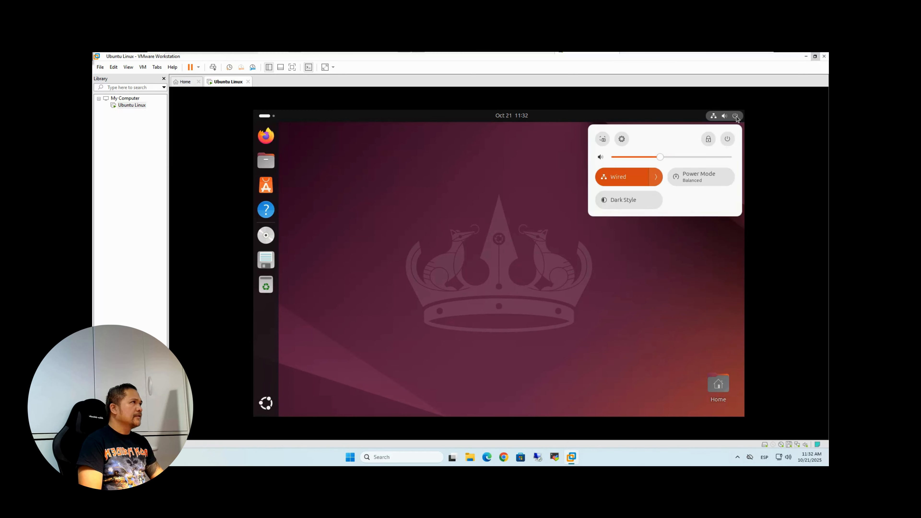
click(727, 139)
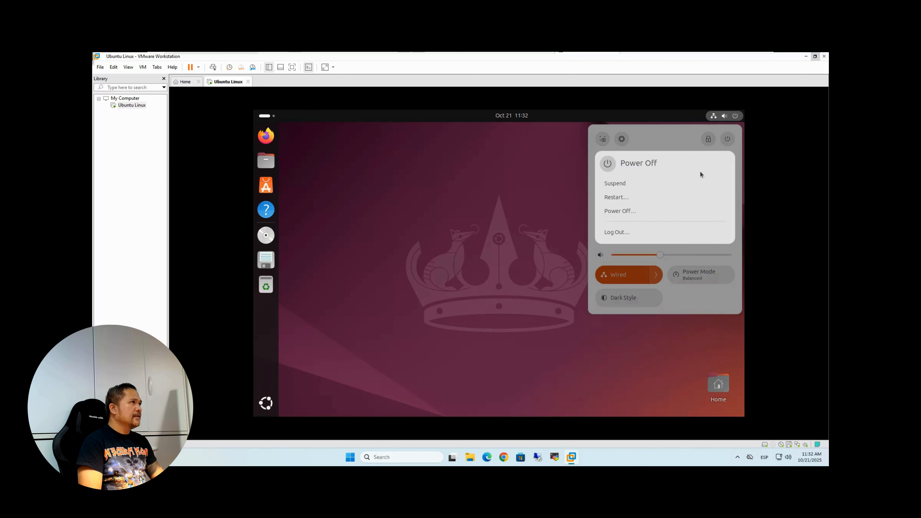
click(621, 213)
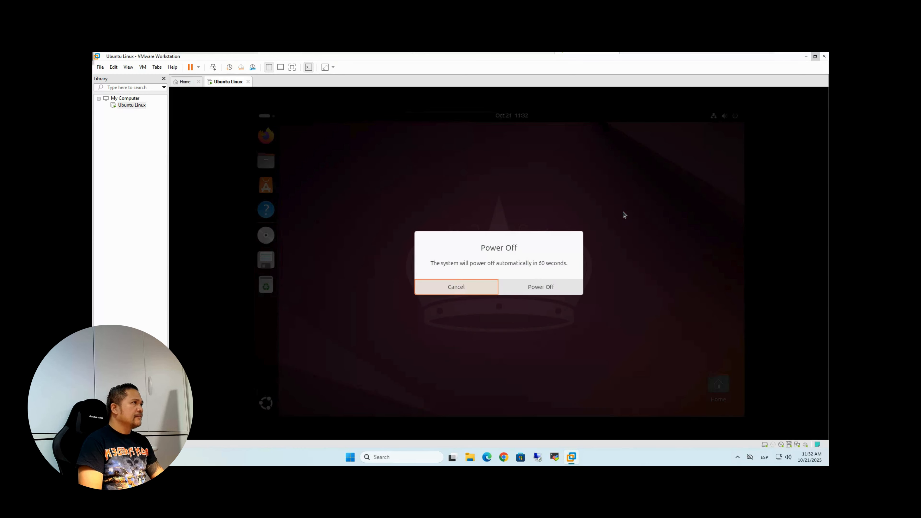
click(537, 288)
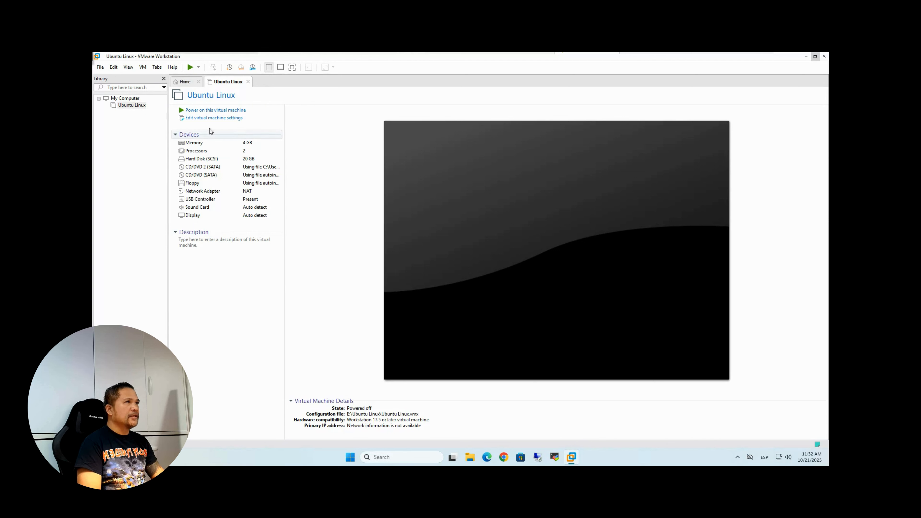
Switch the virtual machine's CD/DVD 2 (SATA) device from the Ubuntu ISO image to the auto-detected physical drive.
click(206, 119)
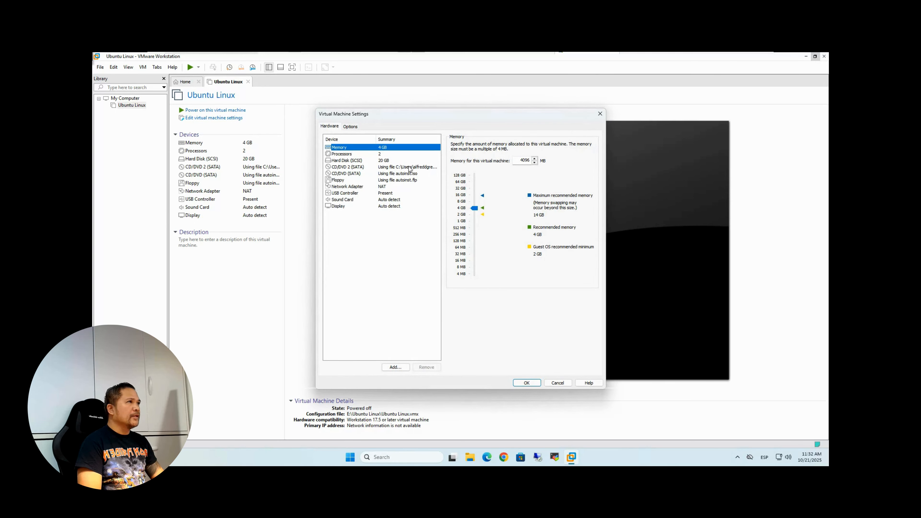
click(350, 168)
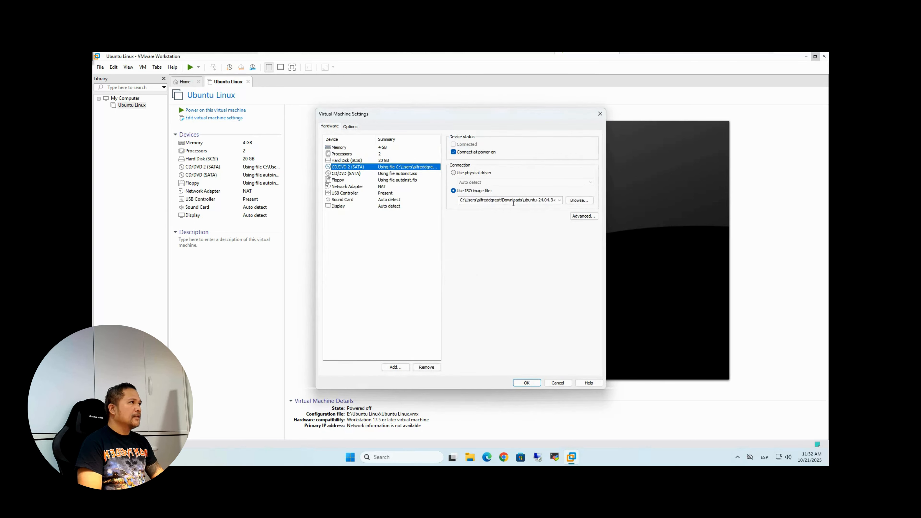
click(454, 173)
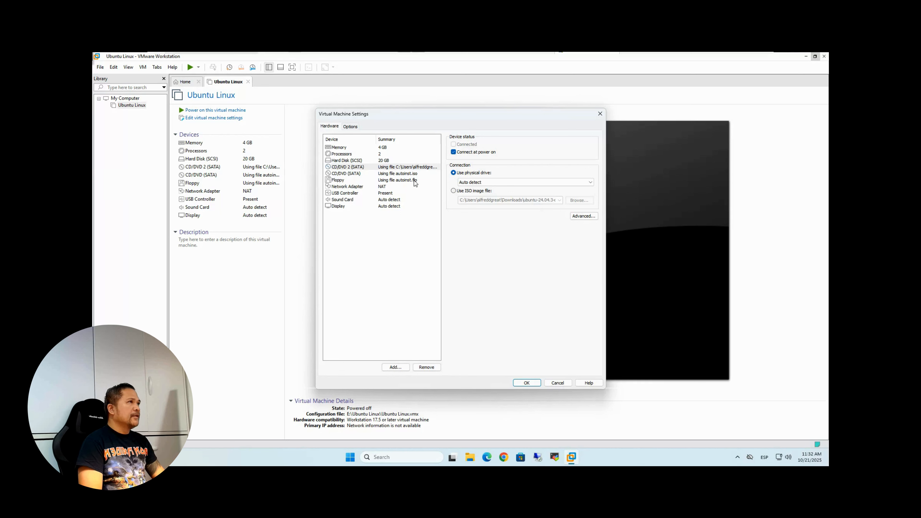
click(525, 383)
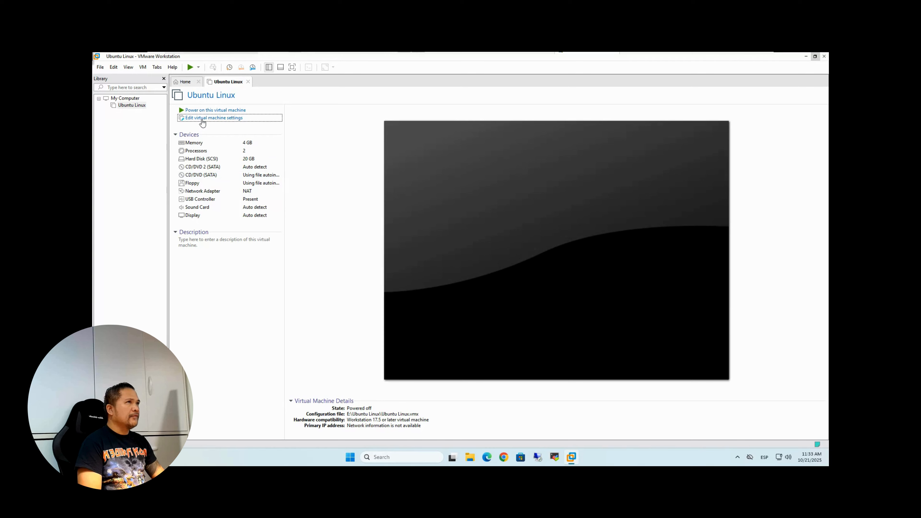
Power on the Ubuntu Linux virtual machine and give its display the input focus.
click(206, 111)
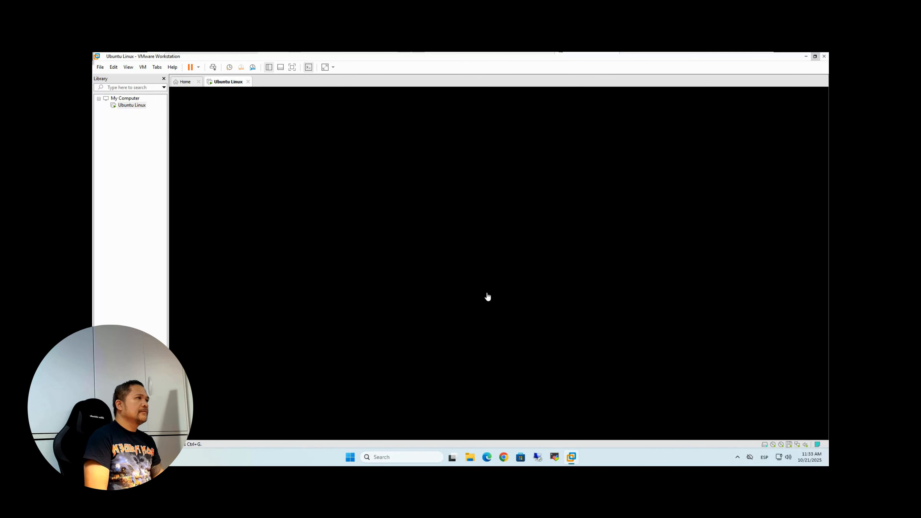
click(469, 280)
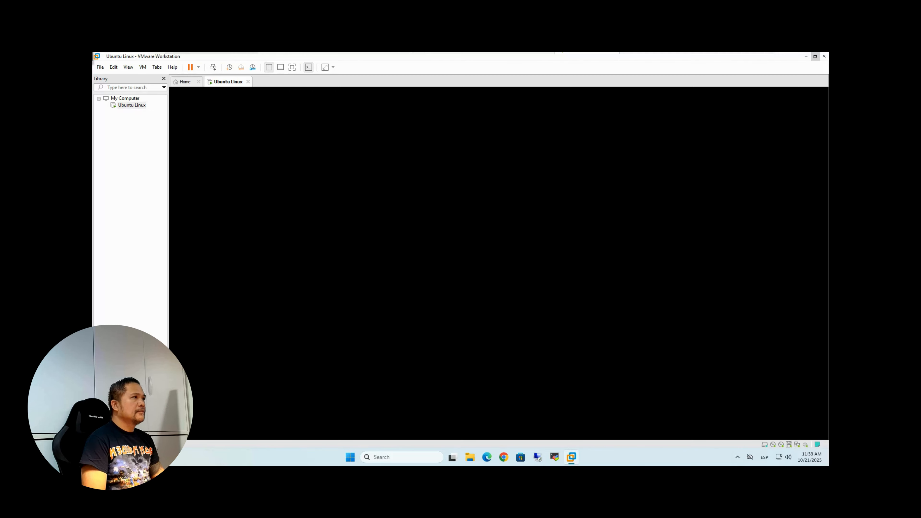